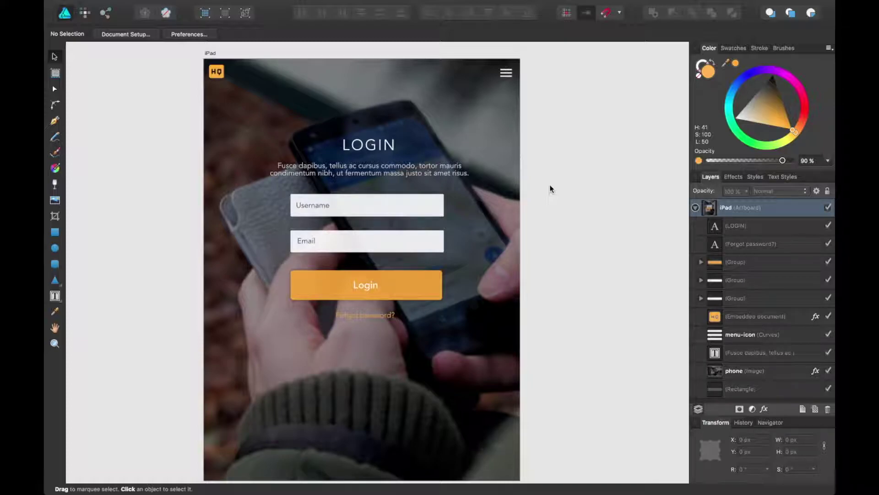
- Show the rulers around the canvas
scroll(540, 230, "down", 1)
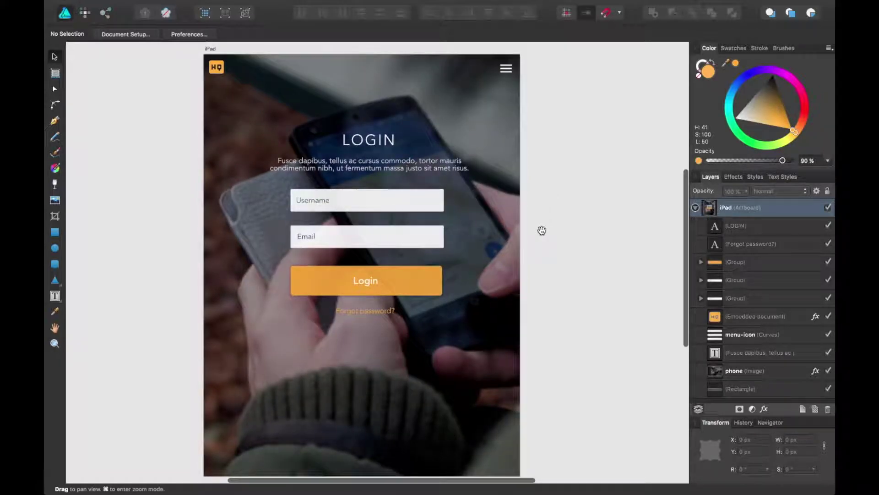
scroll(550, 201, "up", 1)
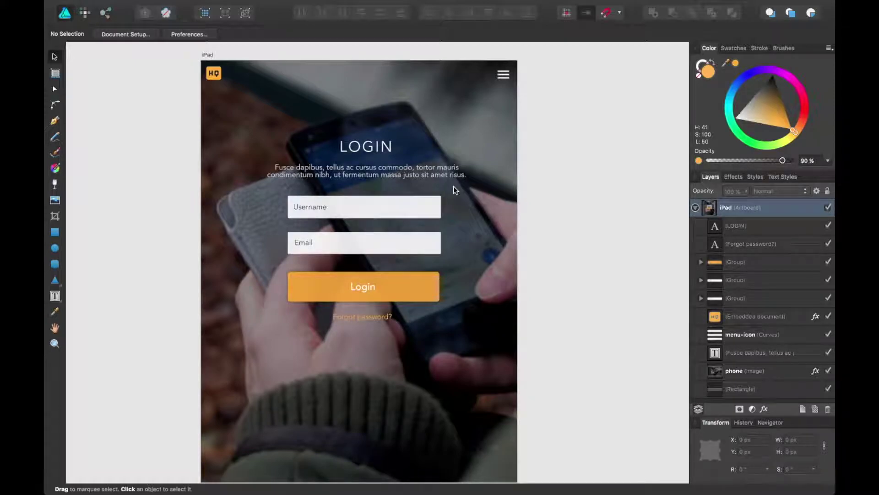
key("super+r")
scroll(389, 153, "up", 1)
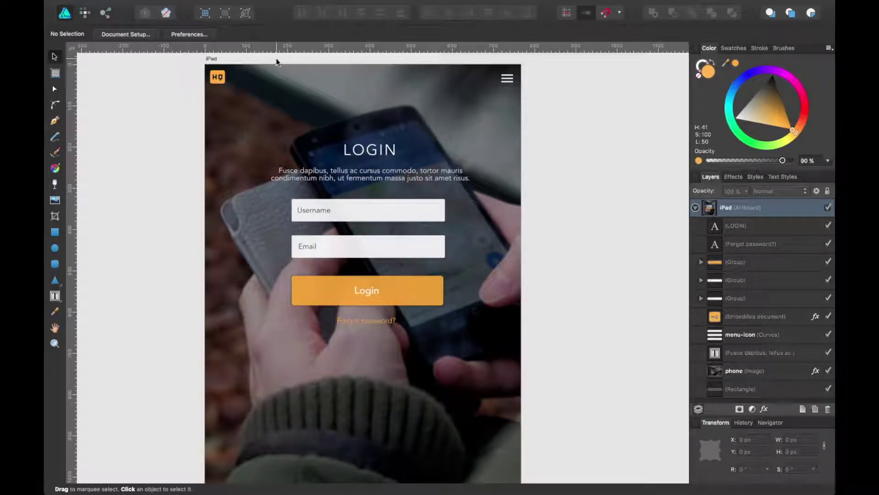
- Try placing ruler guides: a horizontal one between the paragraph and the Username field, and a vertical one just inside the artboard's left edge
left_click_drag(191, 46, 185, 190)
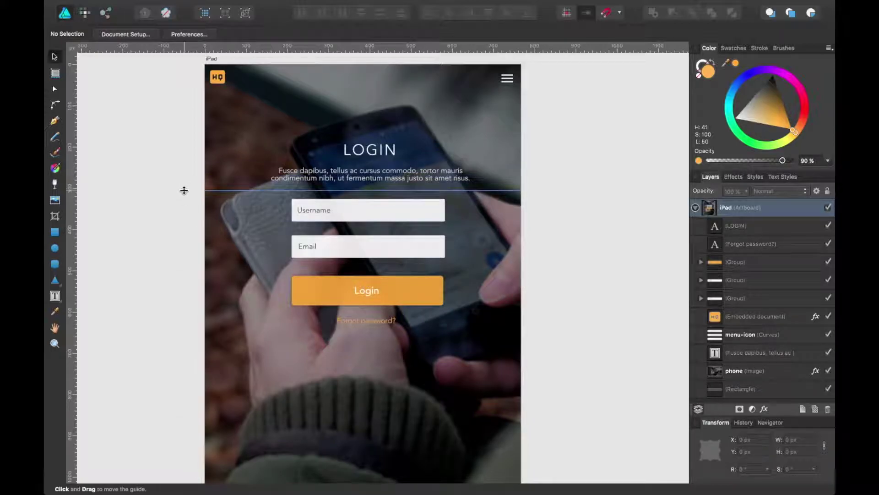
left_click_drag(73, 201, 211, 201)
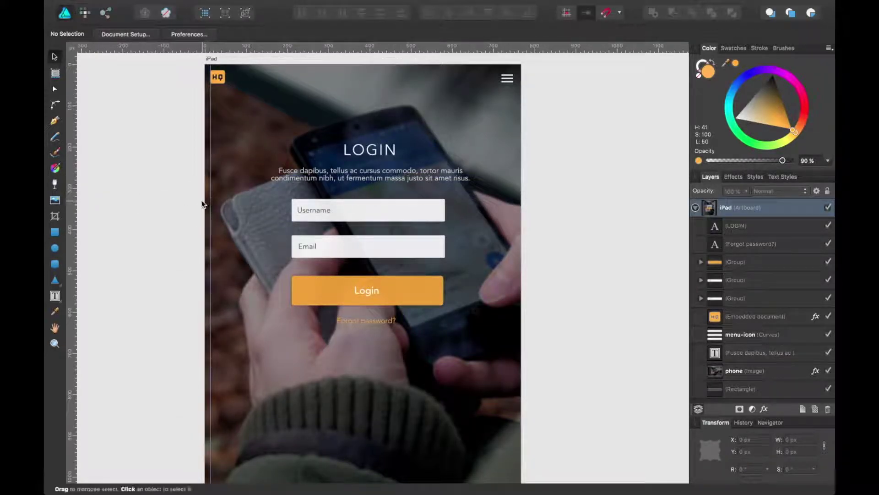
- Open the Guides Manager and move its window clear of the iPad artboard
mouse_move(247, 4)
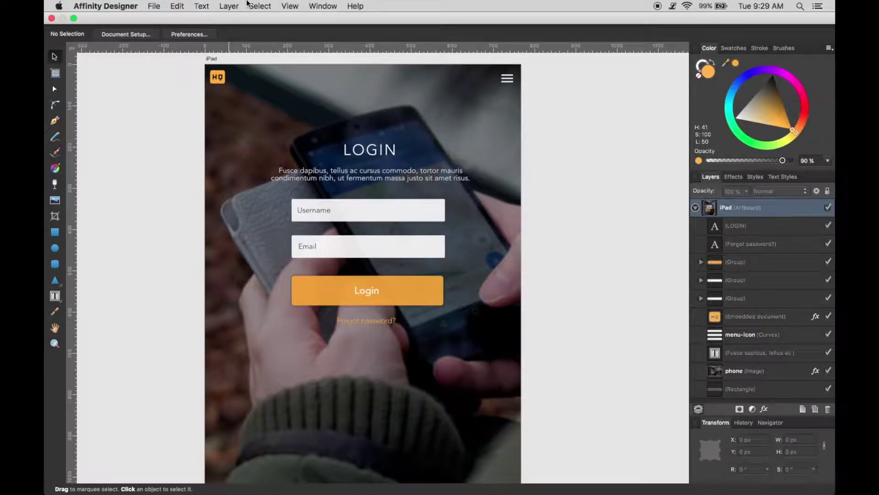
left_click(291, 5)
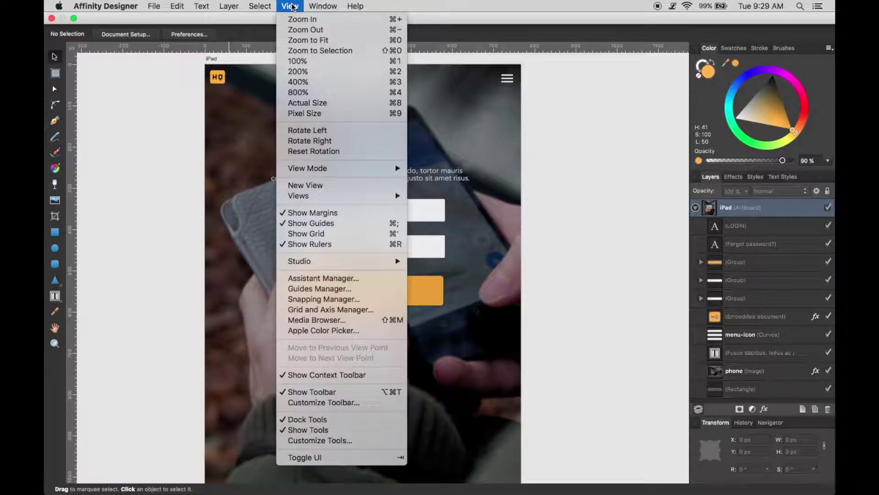
left_click(338, 288)
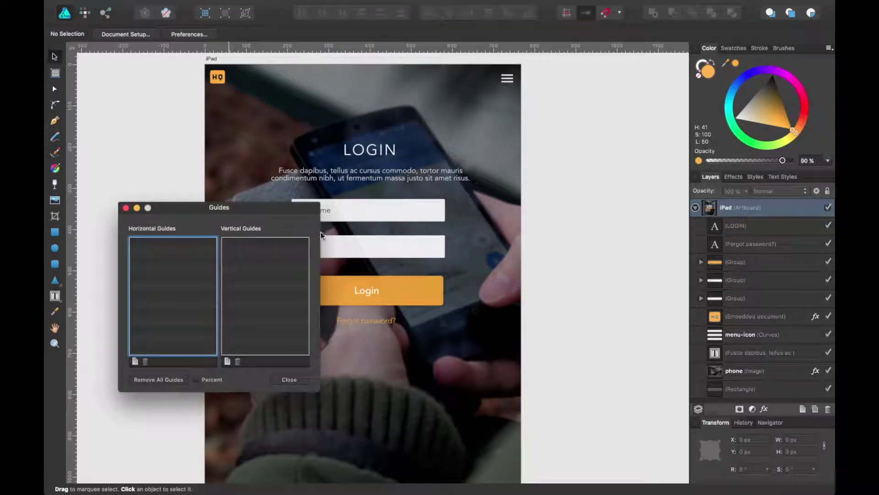
left_click_drag(269, 211, 696, 131)
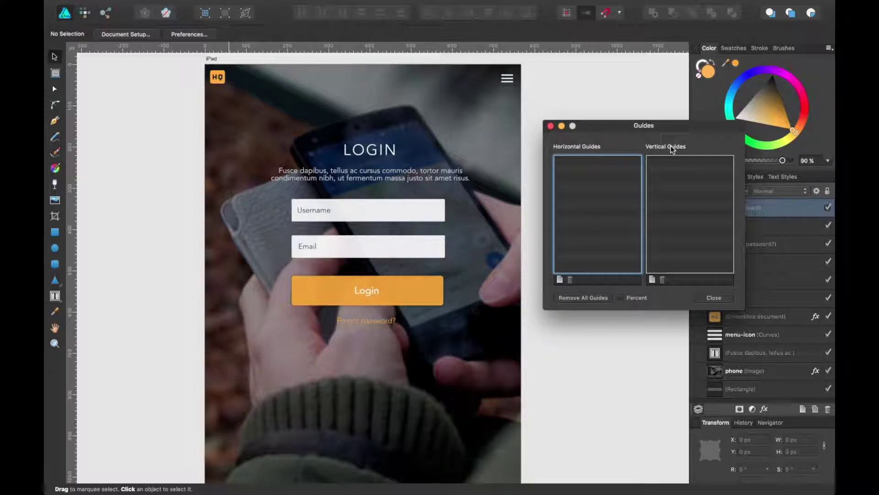
- Try pulling guides from the rulers, with a vertical one at about 134 px, and undo the vertical guide
left_click_drag(243, 48, 179, 101)
left_click_drag(74, 146, 261, 148)
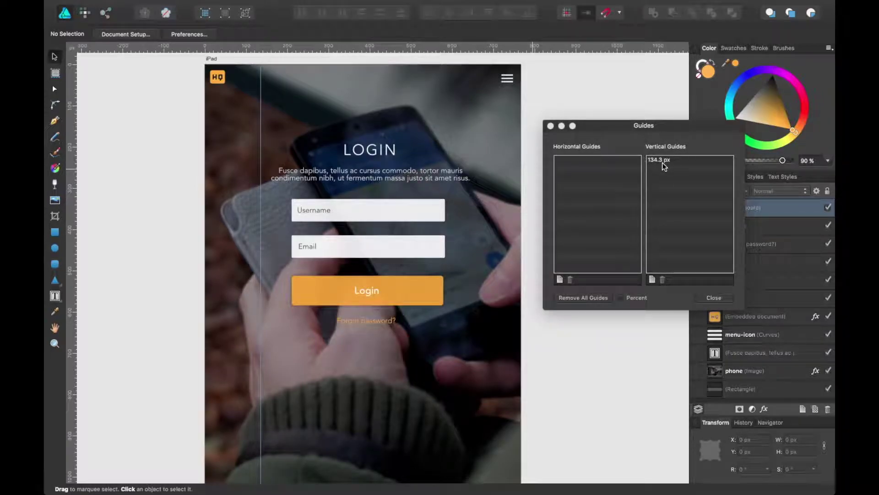
key("super+z")
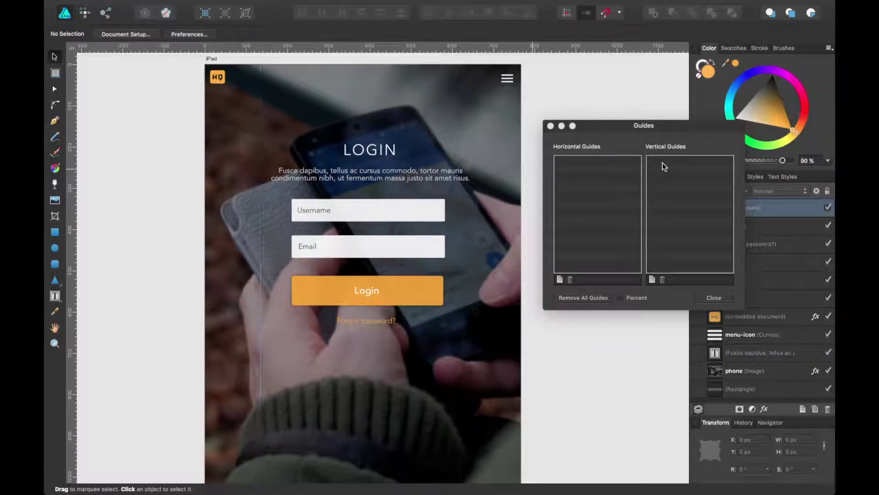
- Add a horizontal guide at 512 px and a vertical guide at 384 px through the Guides Manager
left_click_drag(650, 126, 674, 87)
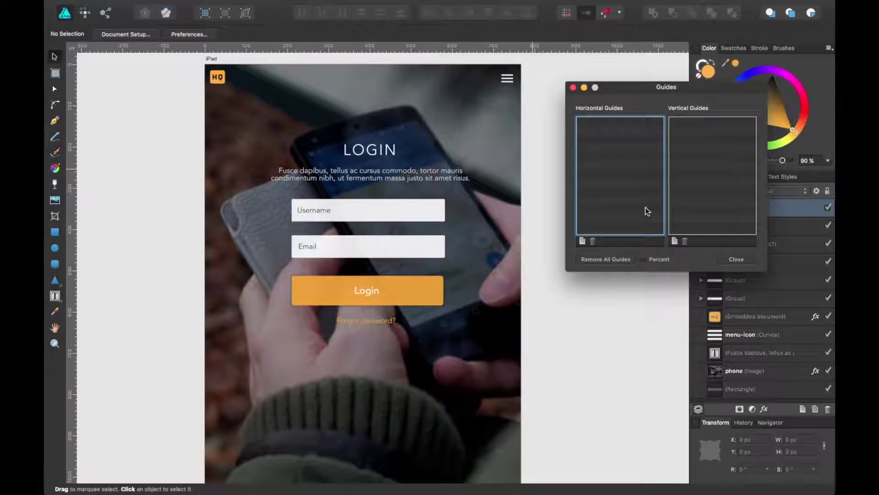
left_click(583, 242)
scroll(384, 288, "down", 2)
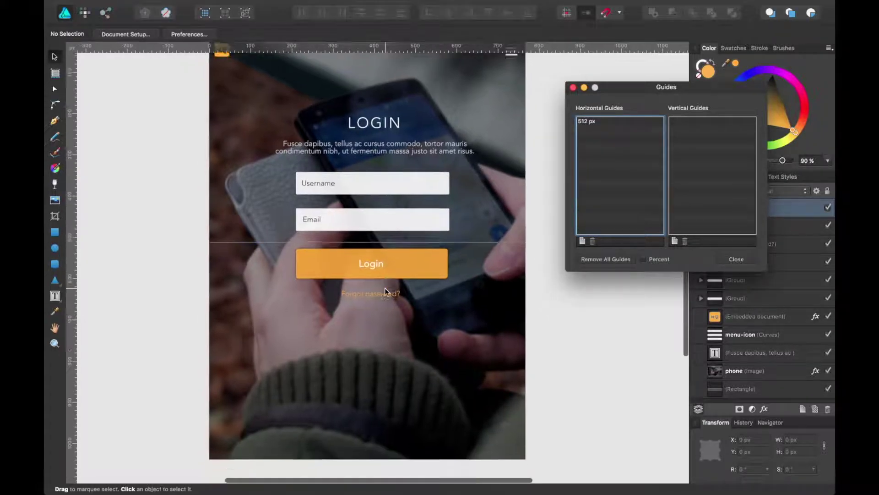
scroll(385, 288, "up", 3)
scroll(385, 289, "right", 2)
scroll(385, 289, "down", 2)
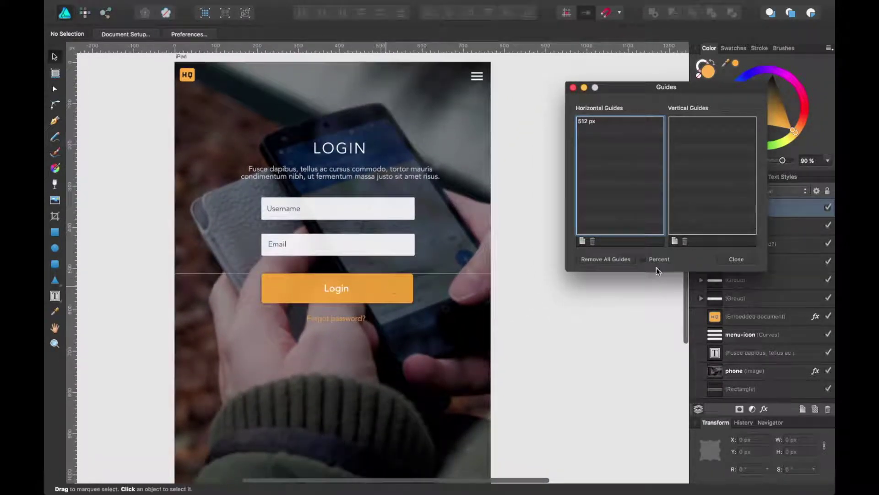
left_click(674, 240)
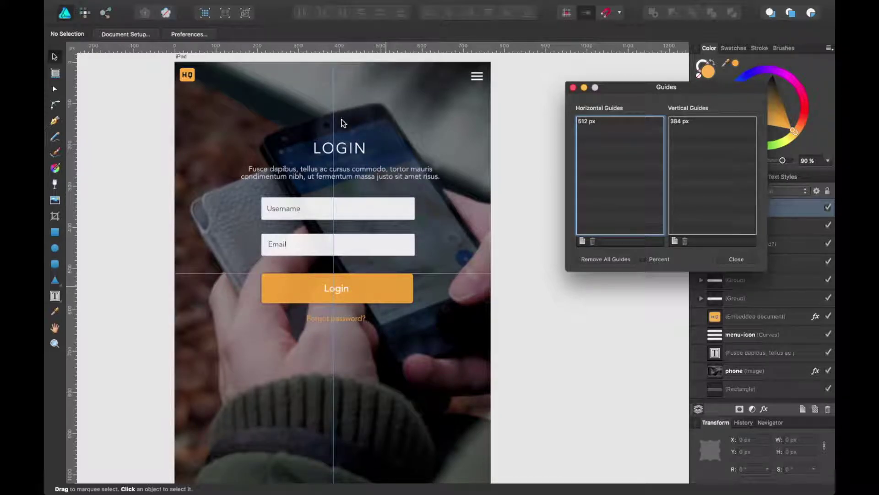
- Centre the LOGIN heading and the paragraph below it on the vertical guide
left_click(345, 151)
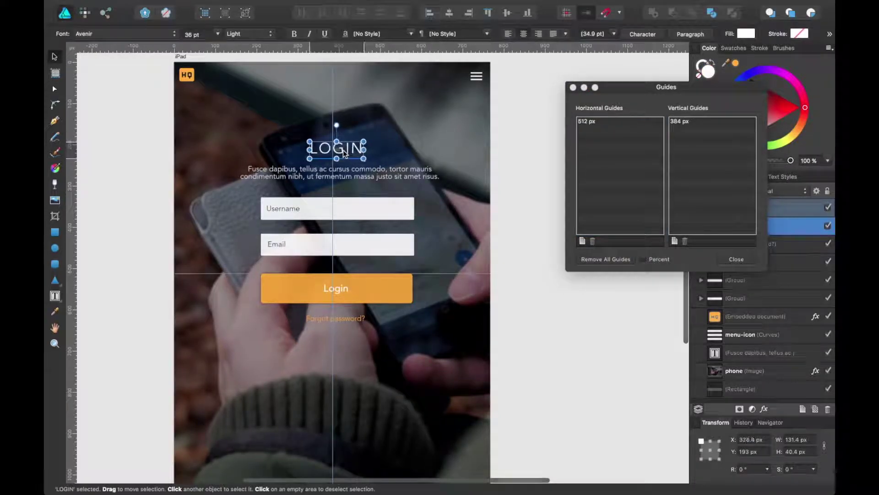
left_click_drag(342, 149, 341, 148)
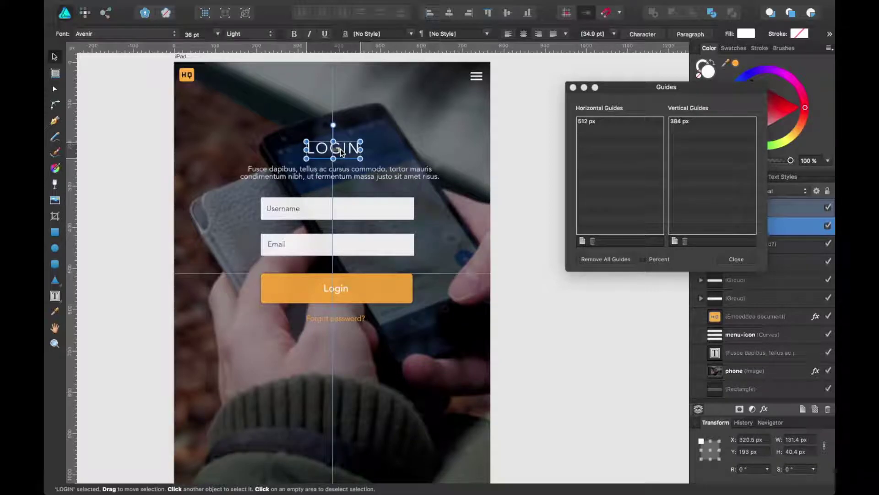
left_click(337, 169)
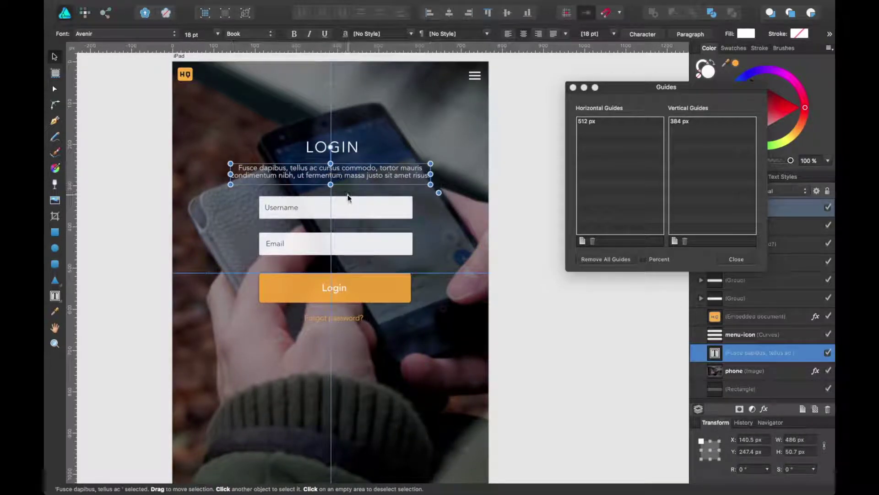
- Centre the Username field, Email field, Login button and Forgot password text on the vertical guide, raising the Username field slightly
left_click(365, 209)
left_click_drag(363, 204, 365, 200)
left_click_drag(365, 238, 360, 237)
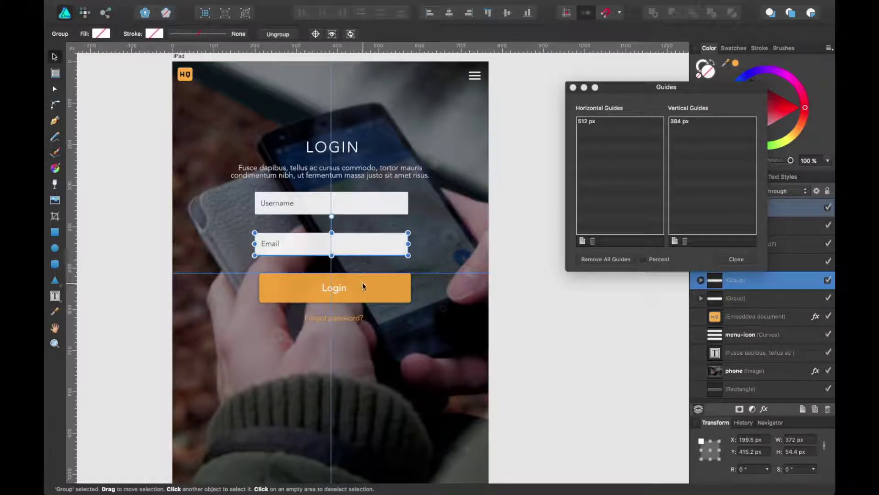
left_click_drag(361, 282, 358, 283)
left_click(345, 315)
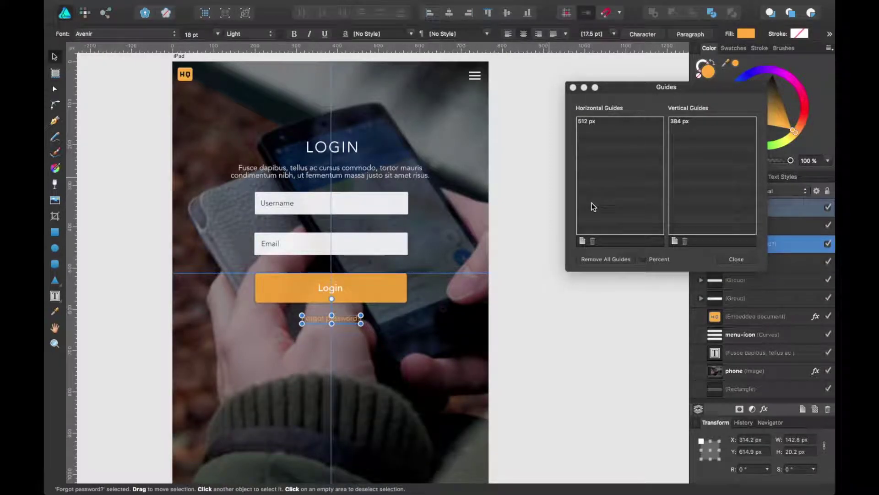
- Remove all guides and re-create the horizontal guide at 512 px and the vertical guide at 384 px on the iPad artboard
left_click(586, 257)
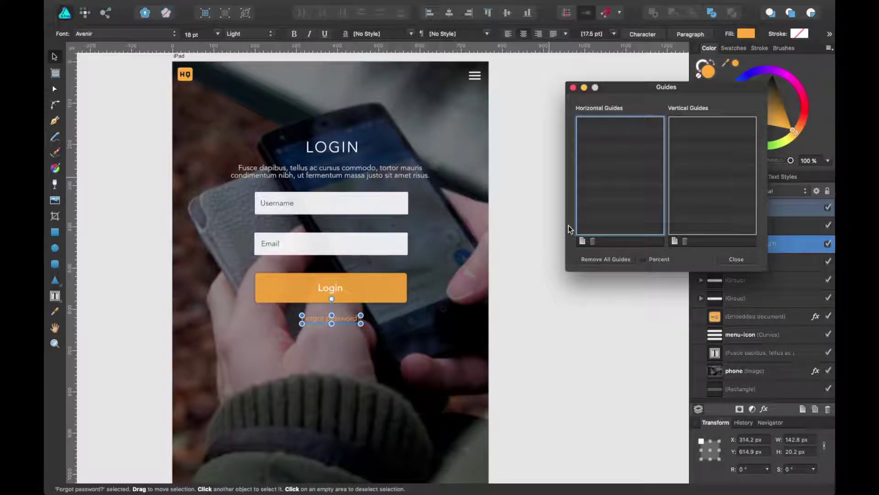
left_click(179, 57)
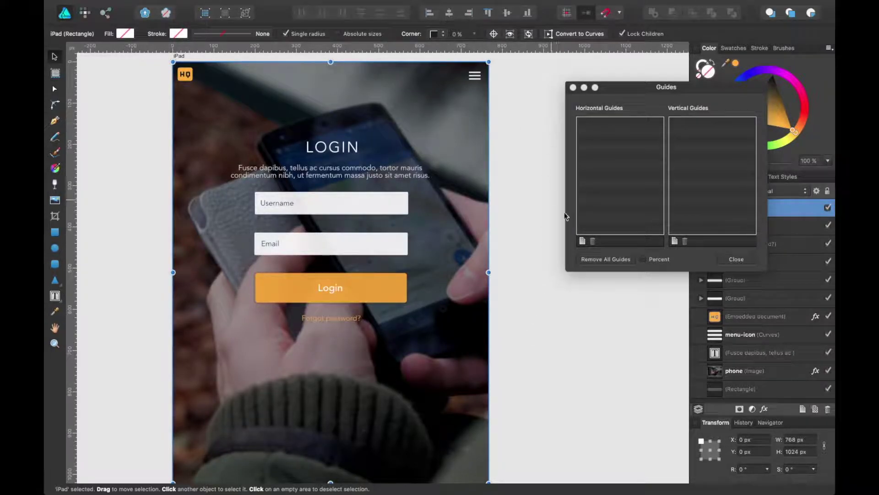
left_click(581, 241)
left_click(185, 58)
left_click(185, 63)
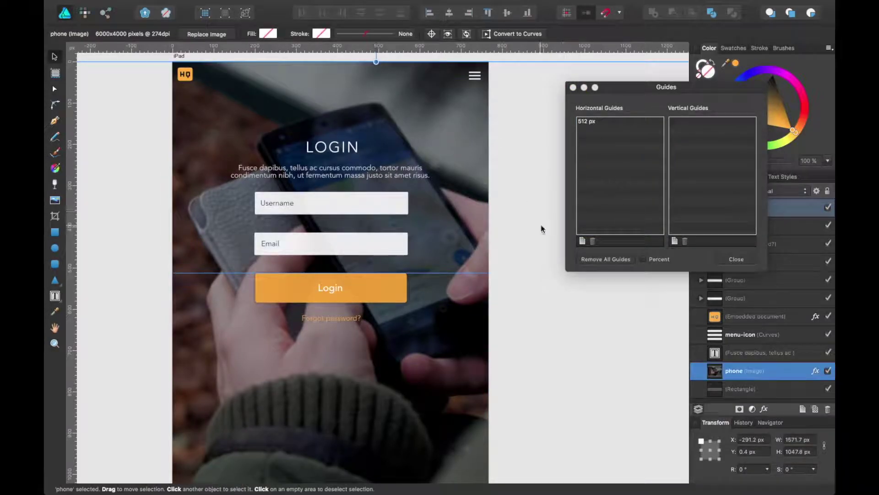
left_click(675, 241)
left_click(525, 190)
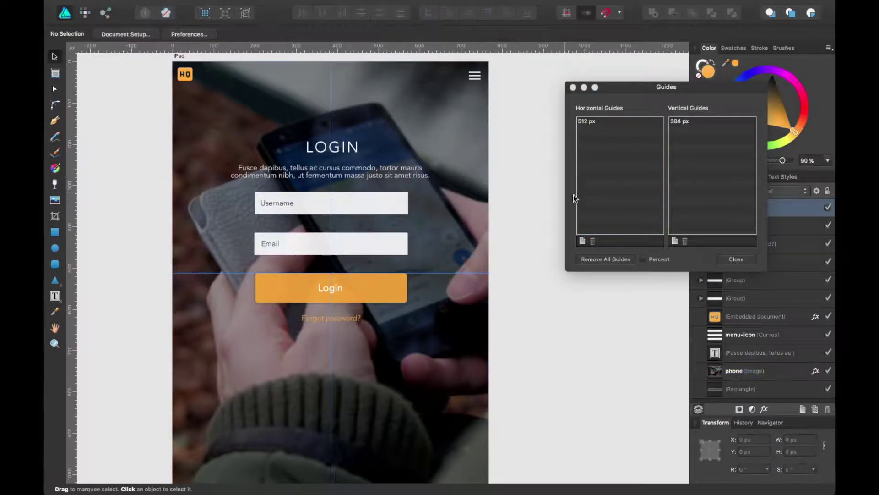
- Add a second horizontal guide and set its position to 1004 px, near the artboard's bottom edge
left_click(581, 242)
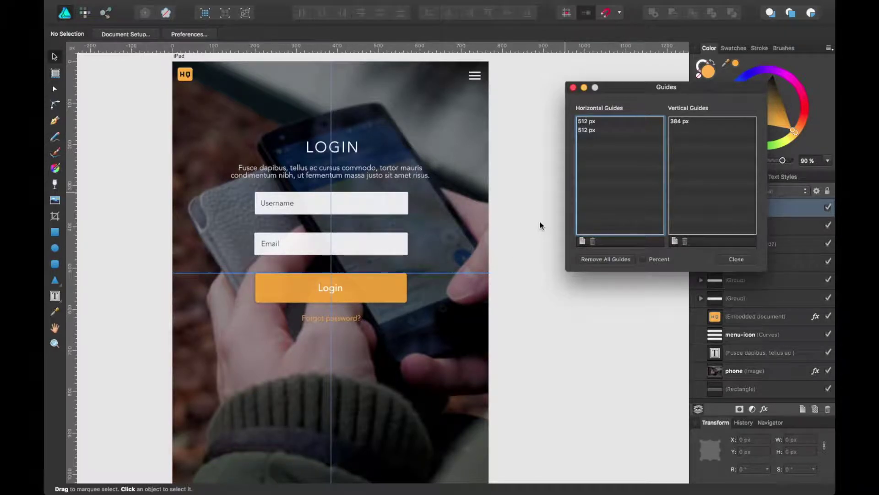
scroll(540, 221, "down", 3)
scroll(540, 221, "up", 7)
scroll(524, 227, "down", 1)
scroll(523, 229, "down", 4)
scroll(524, 229, "left", 2)
left_click(214, 100)
scroll(443, 150, "down", 5)
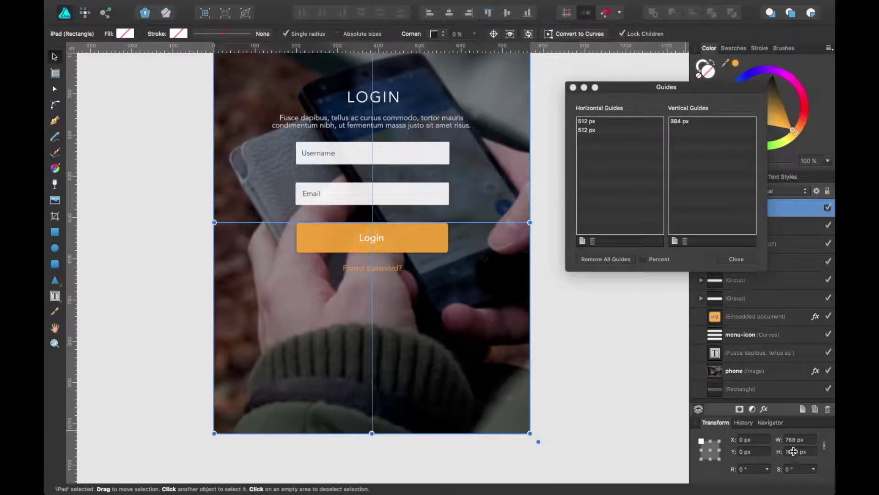
double_click(588, 131)
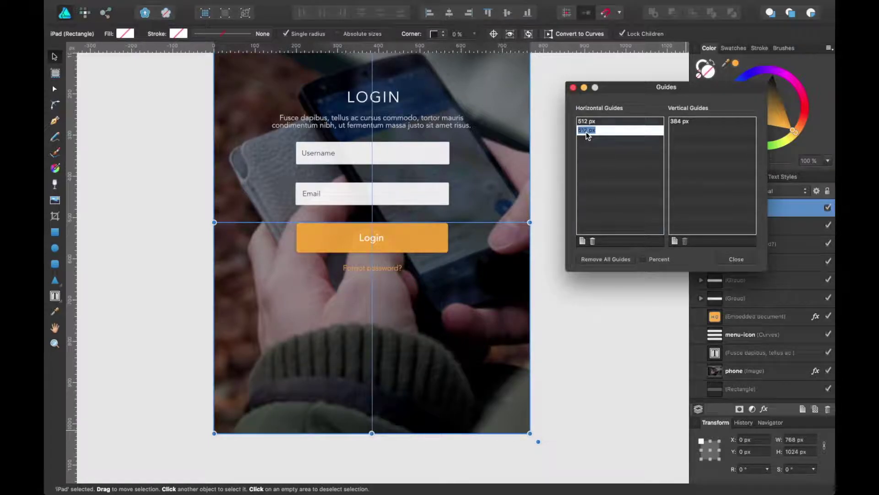
type("1004")
key("Return")
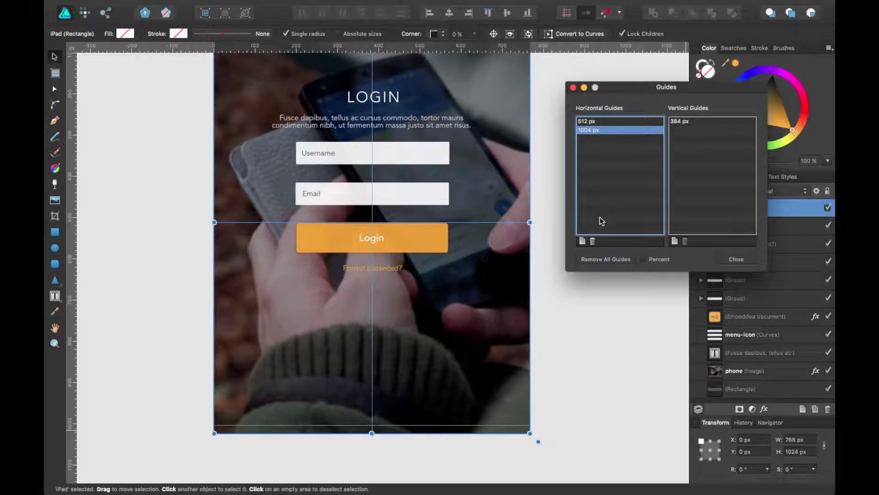
- Add a third horizontal guide and set its position to 20 px, near the artboard's top edge
left_click(582, 241)
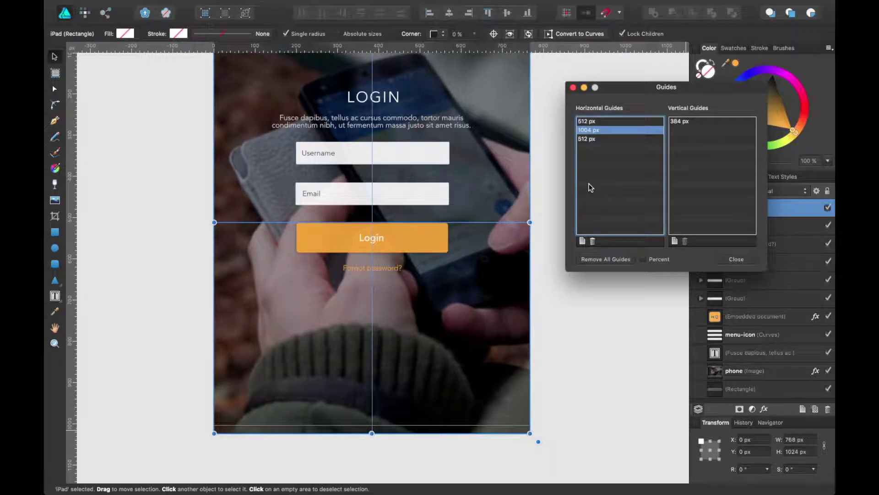
double_click(593, 141)
type("20")
key("Return")
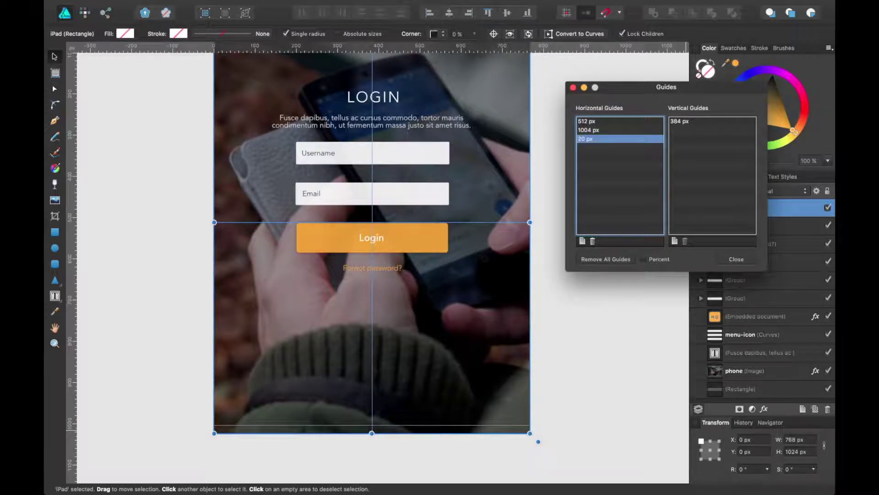
- Add a second vertical guide and set its position to 748 px, near the artboard's right edge
scroll(527, 147, "up", 3)
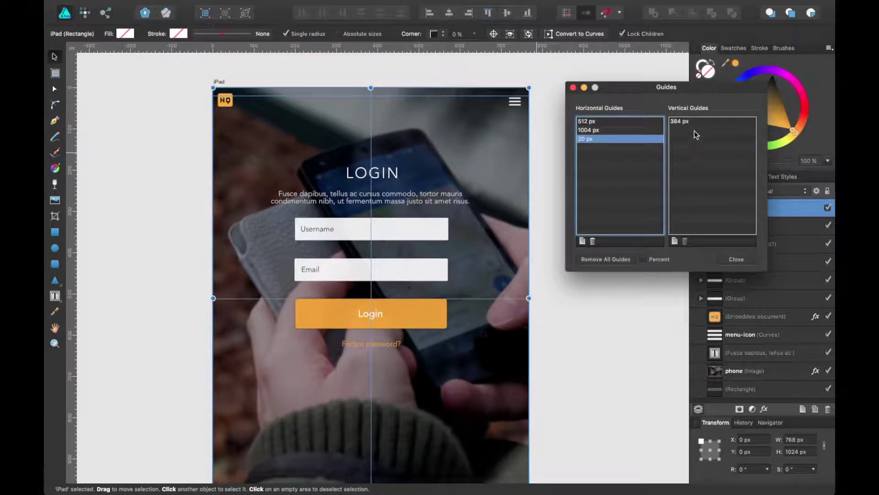
left_click(675, 240)
left_click(689, 129)
left_click(688, 129)
type("748")
key("Return")
- Add a third vertical guide at 20 px, close the Guides Manager and deselect the artboard
left_click(674, 241)
left_click(680, 139)
type("20")
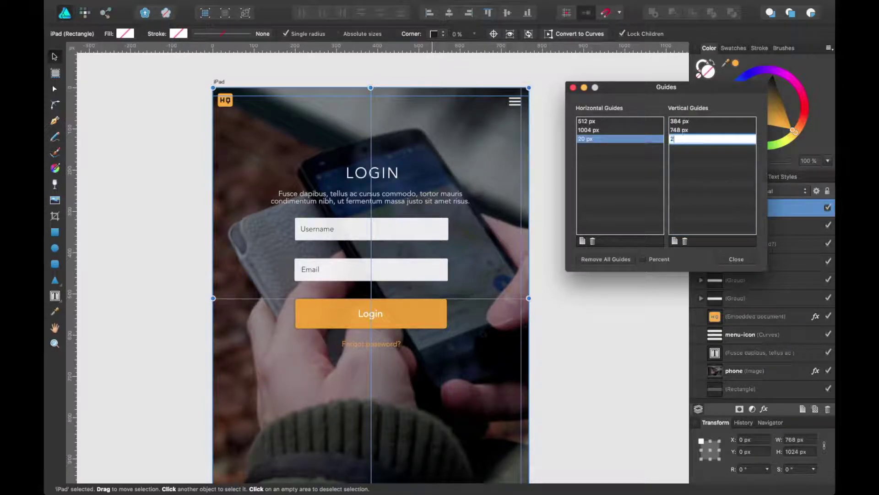
key("Return")
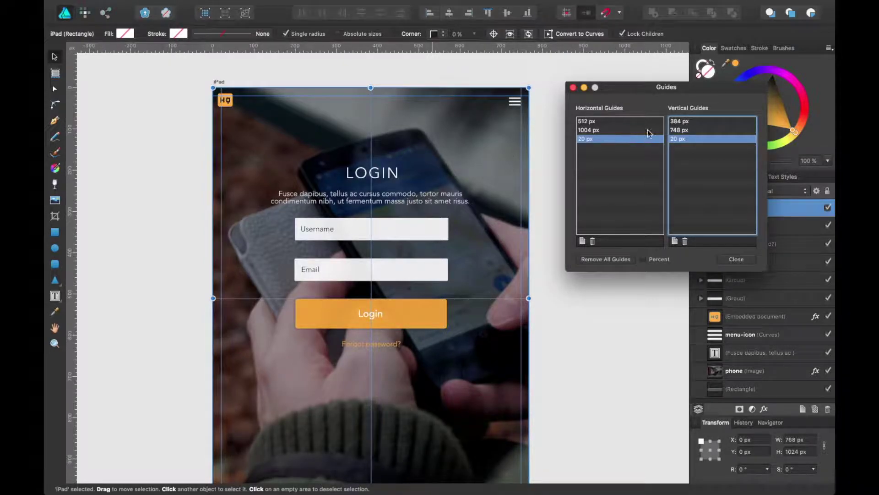
left_click(602, 146)
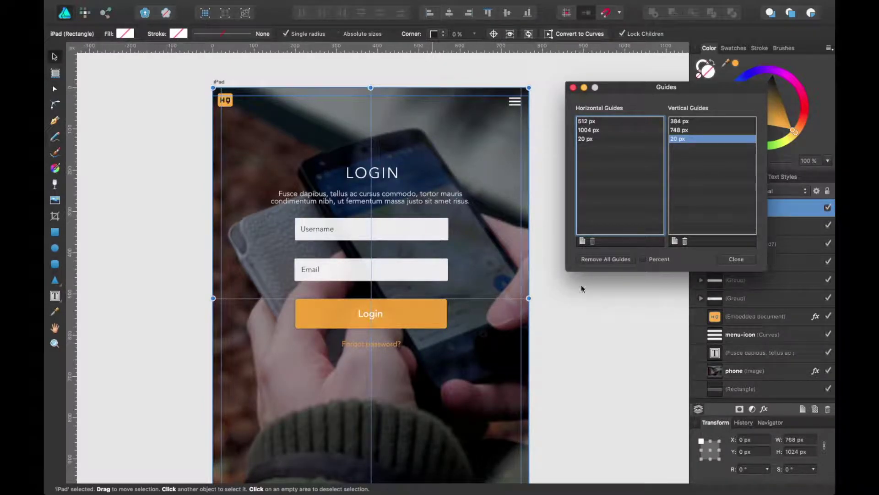
left_click(732, 260)
left_click(578, 127)
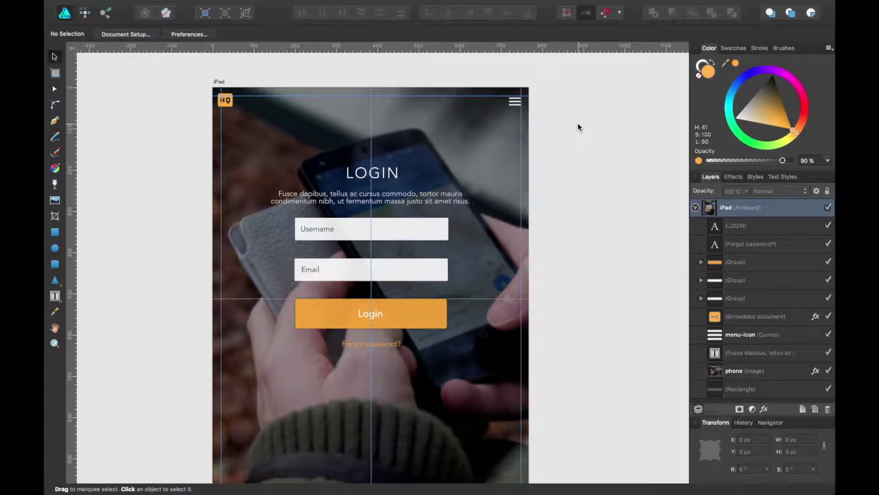
- Collapse the iPad artboard's layer contents and clear the artboard's name
scroll(579, 128, "down", 3)
left_click_drag(579, 173, 550, 224)
left_click(695, 208)
double_click(729, 207)
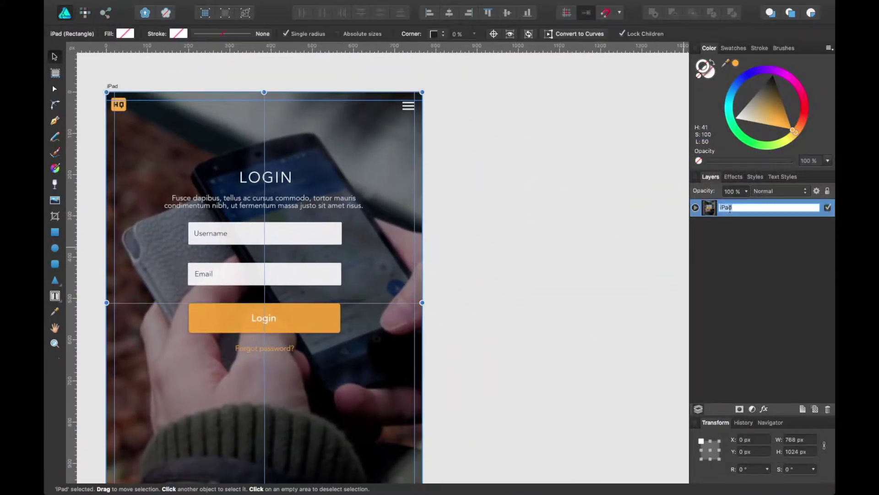
key("BackSpace")
left_click(467, 193)
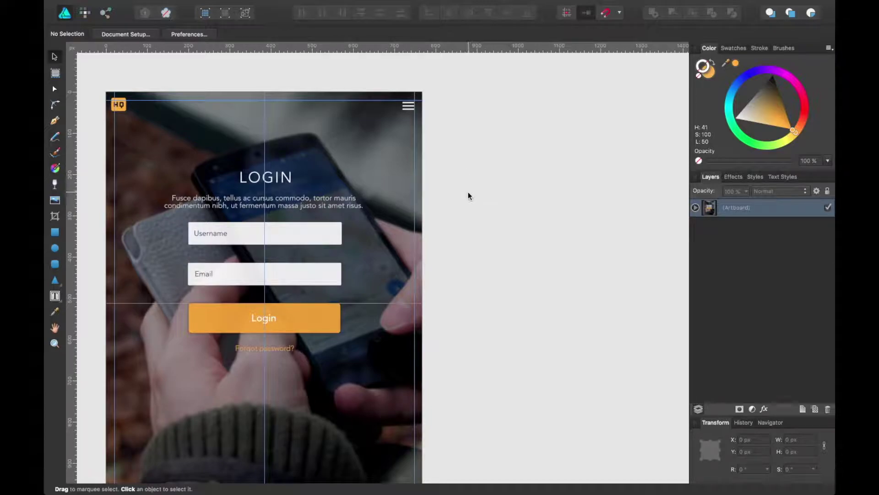
scroll(477, 193, "down", 1)
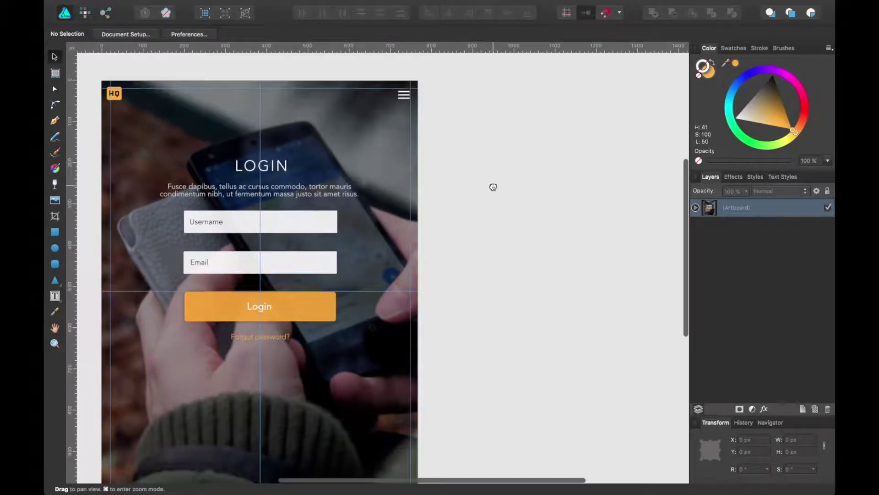
- Duplicate the login artboard and set the copy's X position to 1000 px
left_click(127, 80)
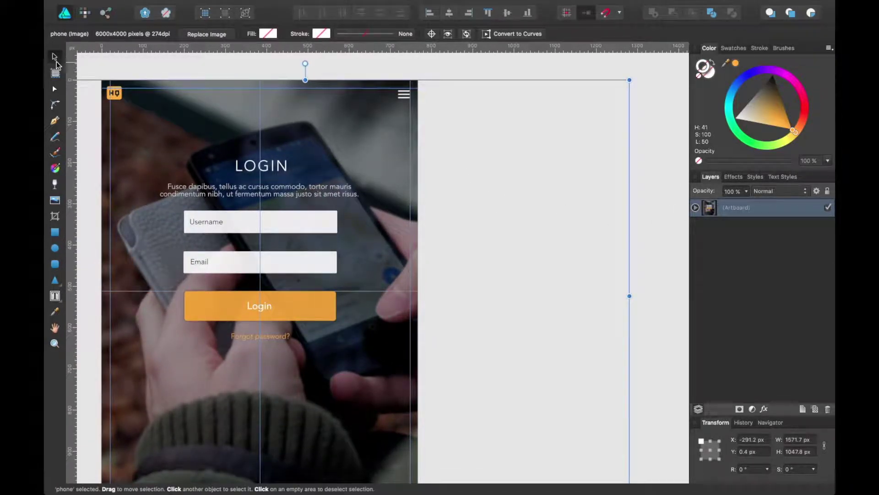
left_click(742, 207)
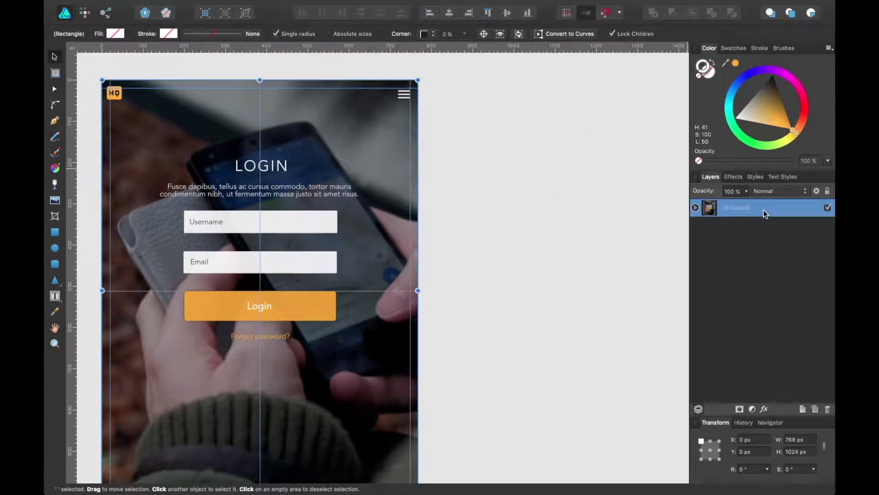
key("super+j")
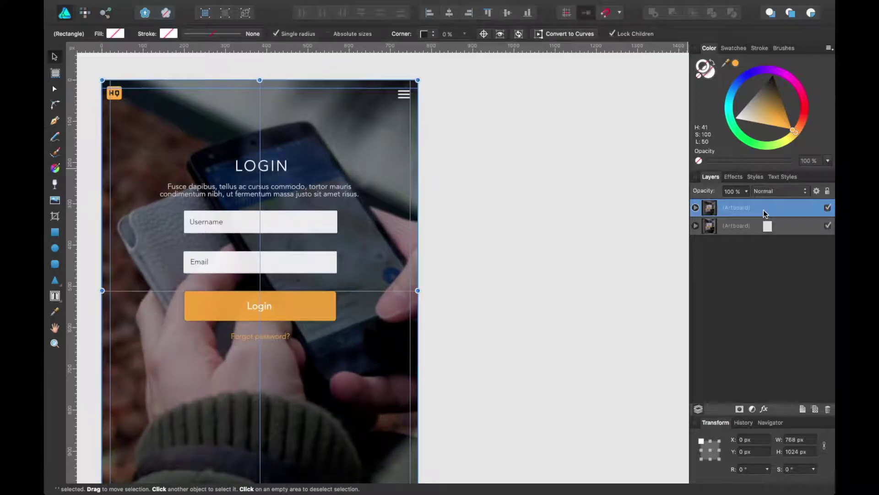
left_click(755, 440)
type("1000")
key("Return")
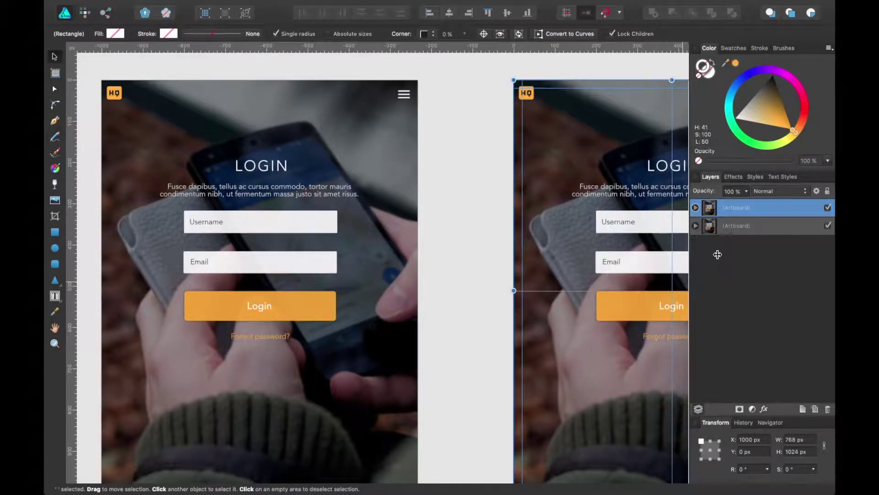
- Activate the duplicated and original artboards in turn and examine which guides each one displays
left_click(477, 149)
left_click_drag(477, 149, 276, 143)
left_click(427, 88)
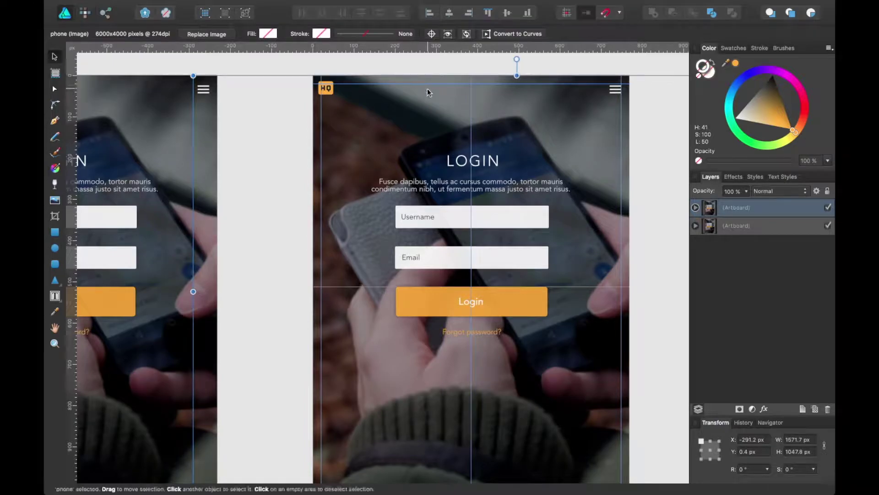
left_click(448, 57)
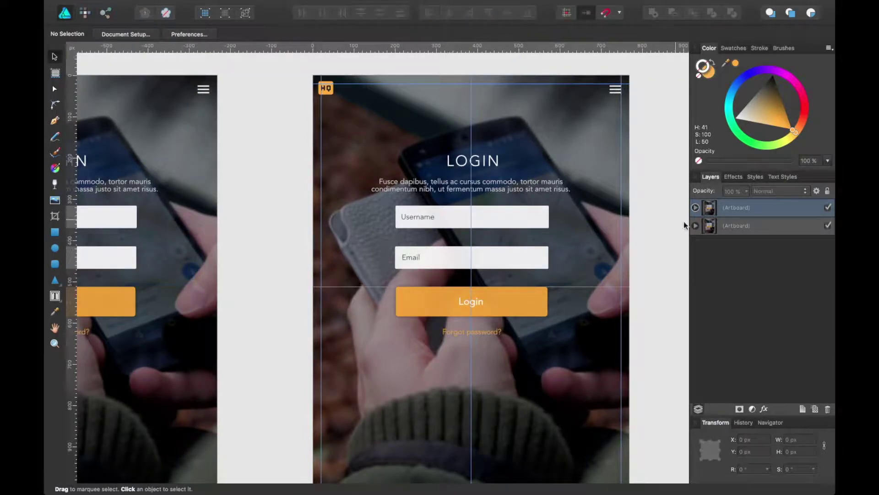
left_click(735, 225)
left_click(746, 212)
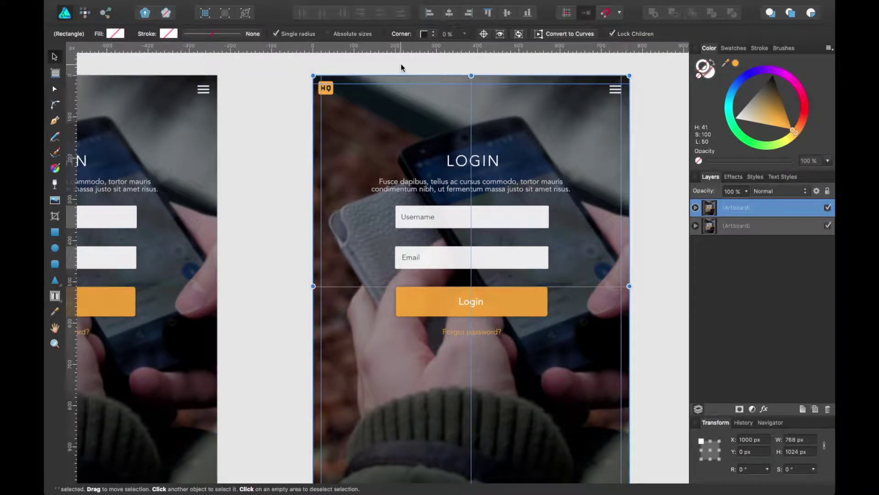
left_click(286, 90)
left_click_drag(310, 194, 541, 173)
left_click(545, 148)
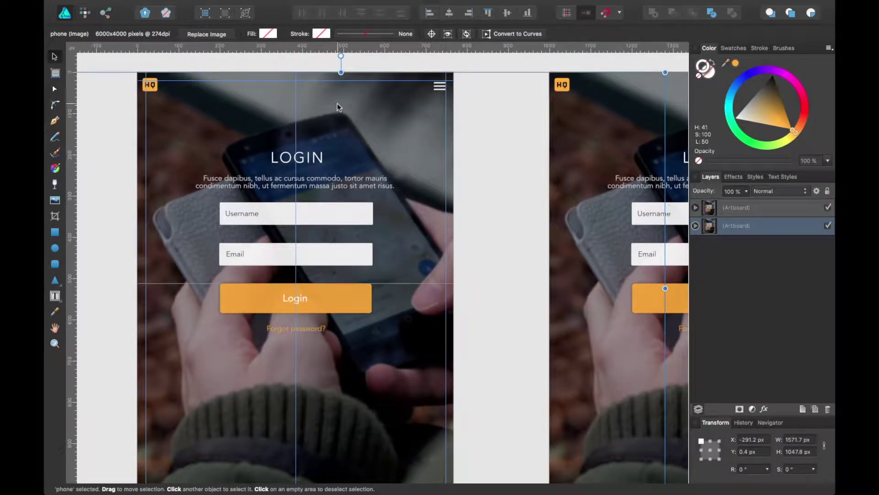
scroll(256, 94, "left", 5)
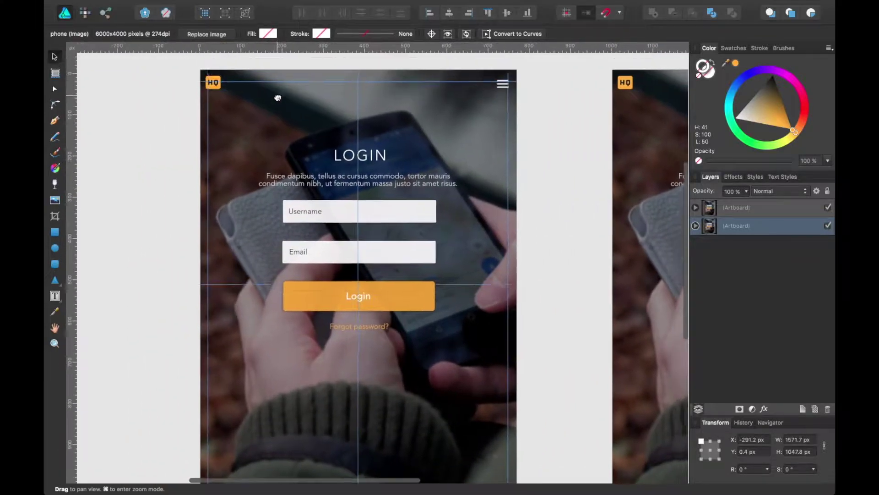
- Open the grid and snapping axis settings and show the grid on the original artboard
left_click(290, 6)
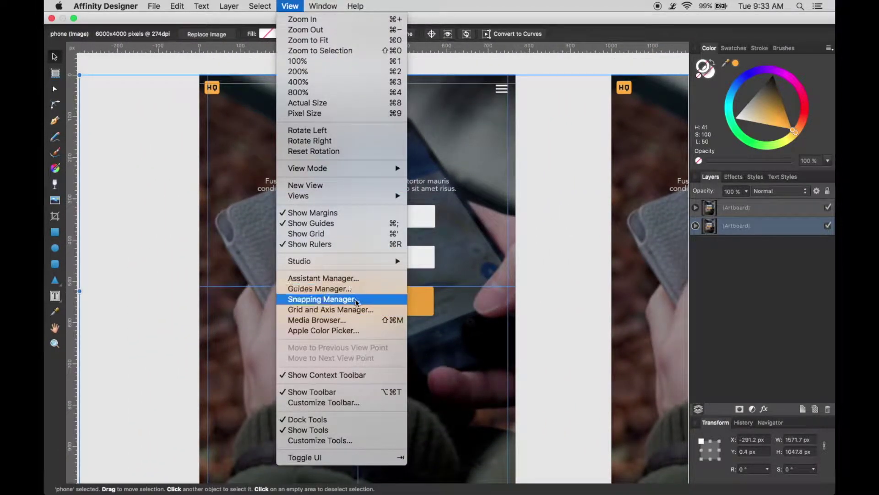
left_click(352, 310)
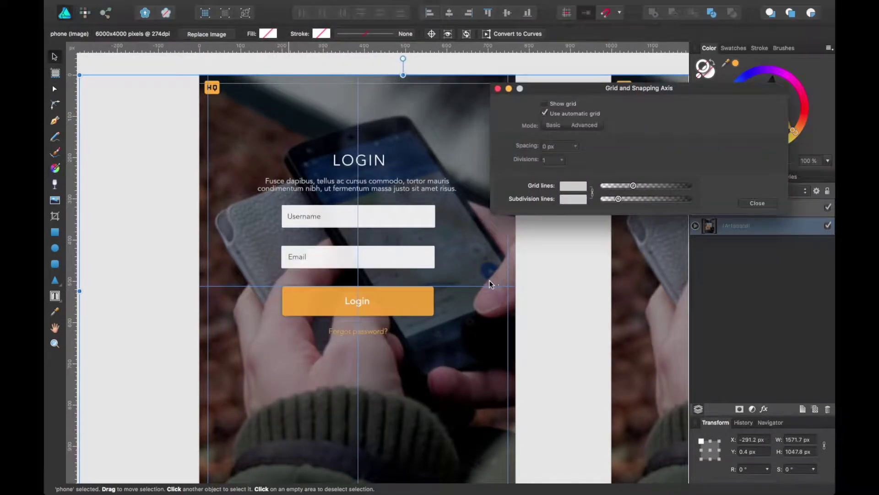
left_click_drag(664, 89, 708, 86)
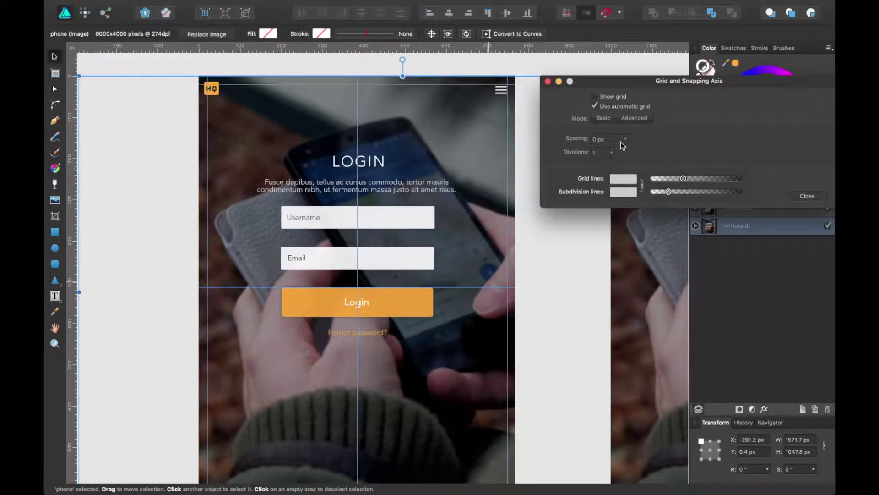
left_click(594, 97)
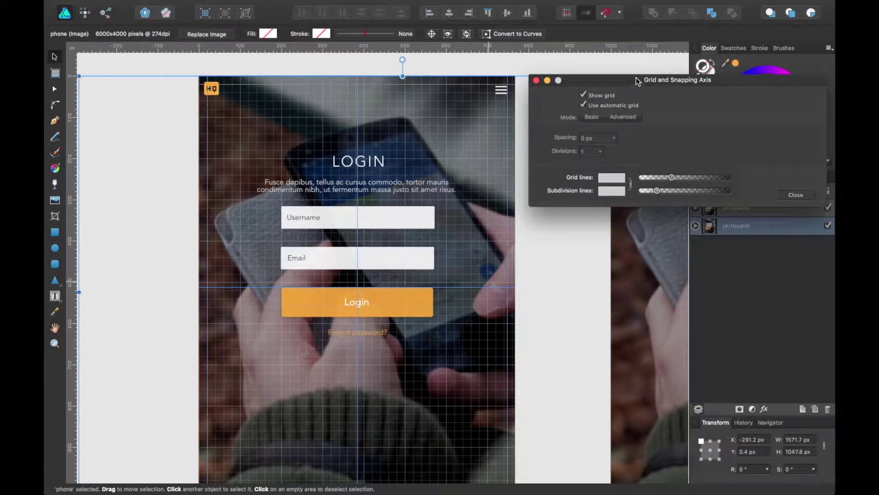
left_click_drag(637, 79, 637, 69)
left_click_drag(516, 167, 497, 150)
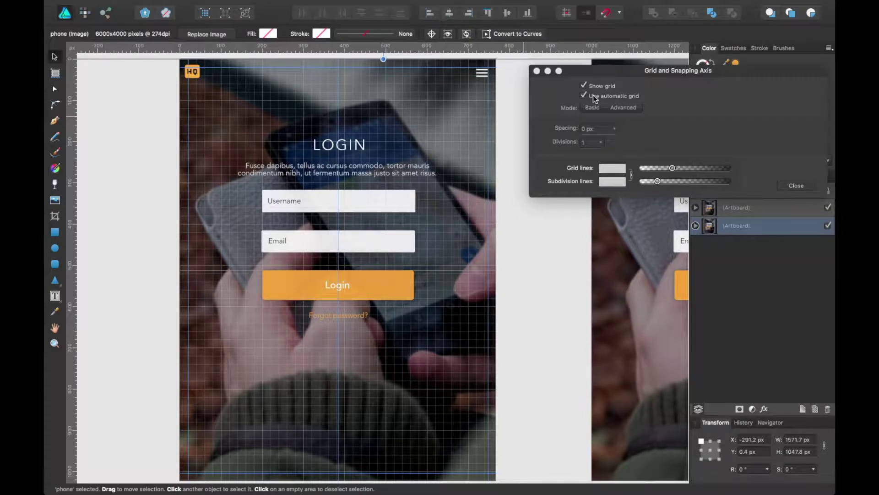
- Turn off the automatic grid and set the Basic grid's spacing to 34 px
left_click(597, 106)
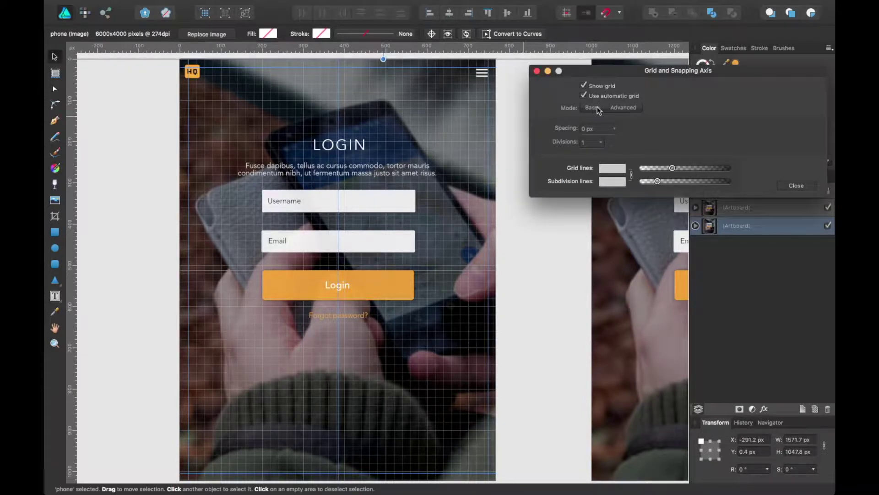
left_click(622, 97)
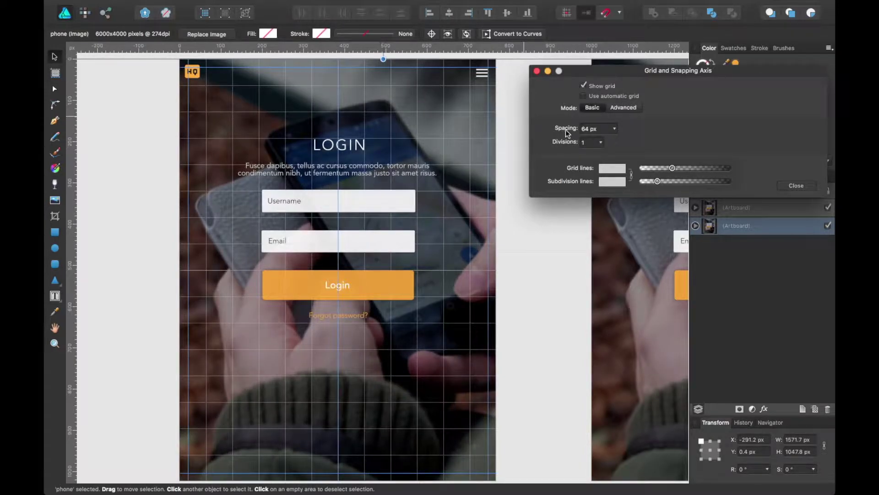
left_click(613, 129)
left_click_drag(612, 143, 602, 143)
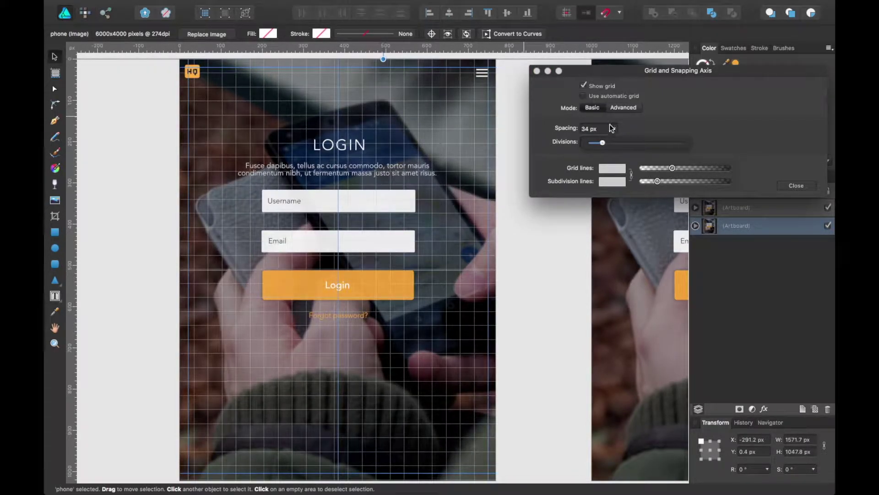
- Switch the grid to Advanced mode and try the Triangular, Horizontal triangular and 2:1 Triangular types
left_click(622, 108)
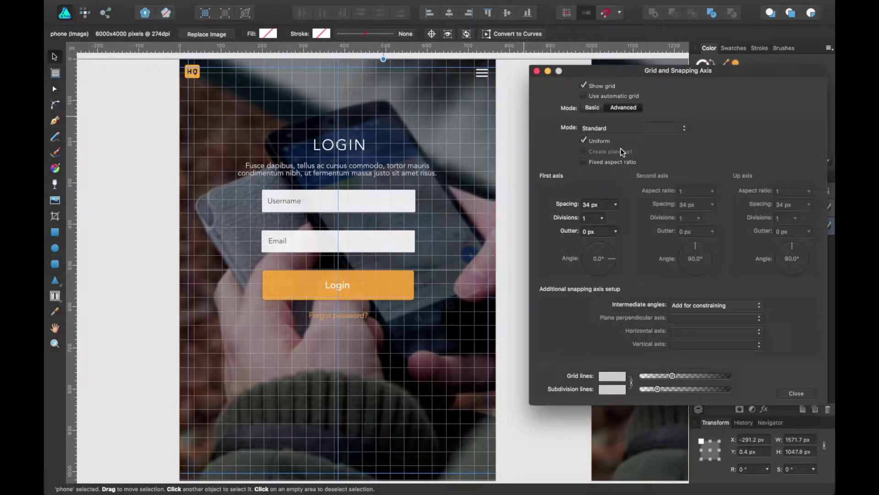
left_click(620, 130)
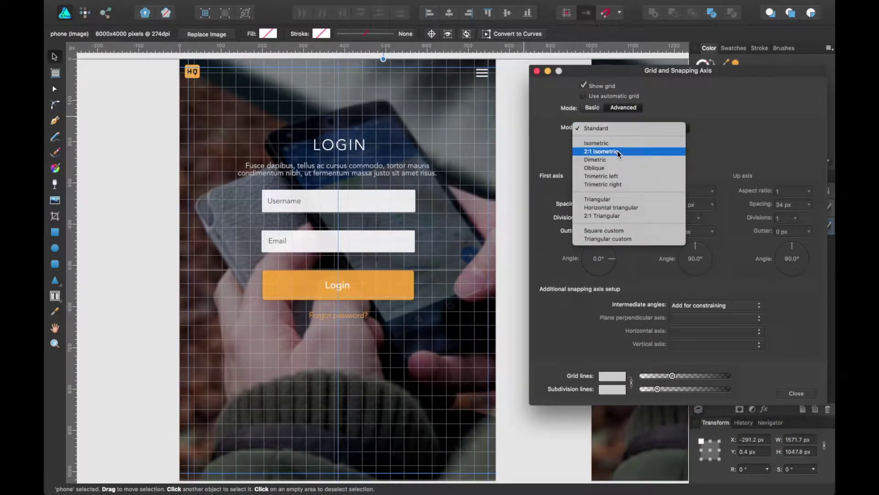
left_click(608, 197)
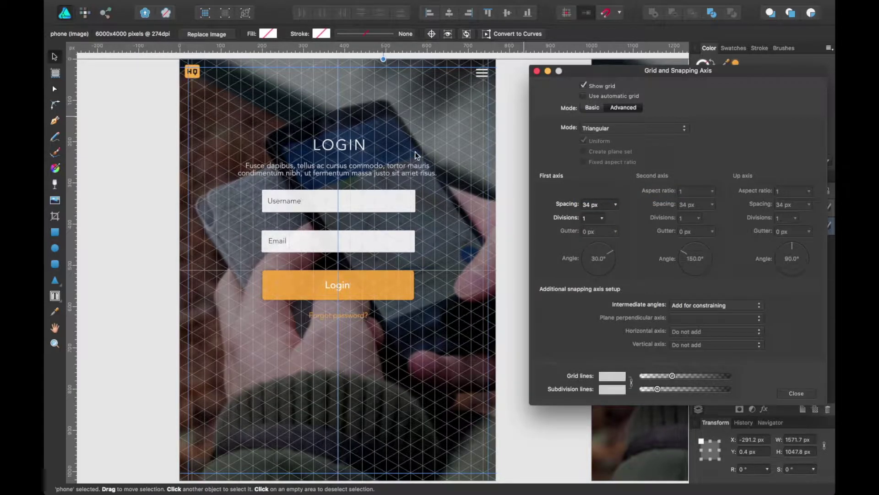
left_click(588, 129)
left_click(606, 134)
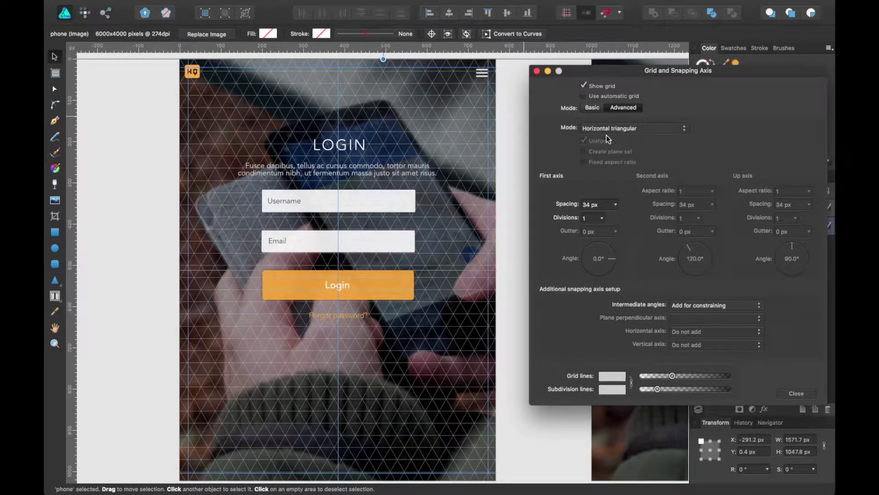
left_click(621, 130)
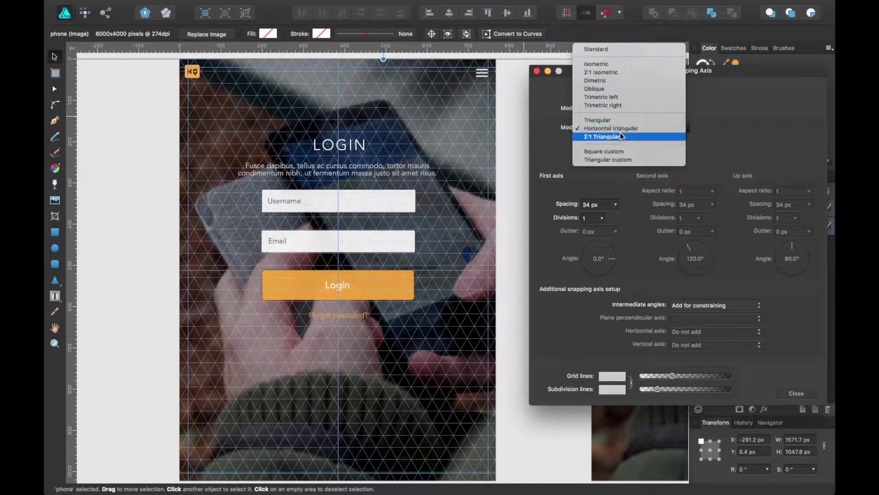
left_click(618, 133)
- Try the Trimetric right, Trimetric left, Oblique, Dimetric and 2:1 Isometric grid types in turn
left_click(620, 129)
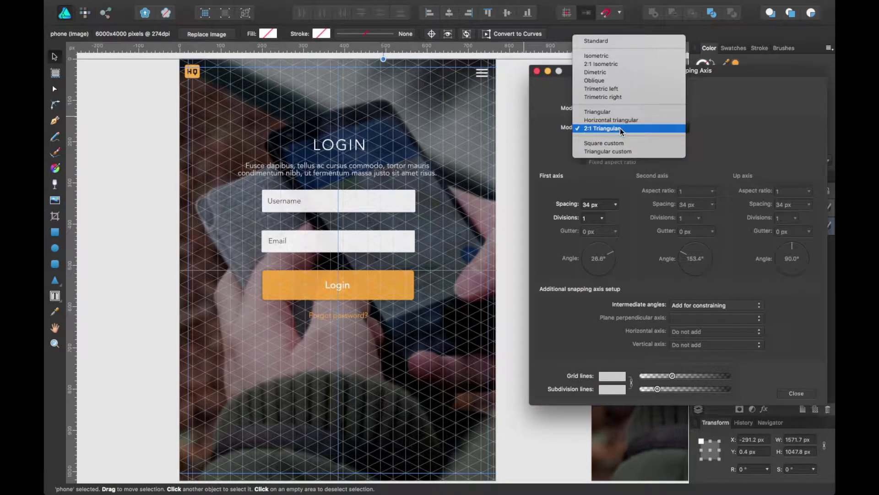
left_click(624, 99)
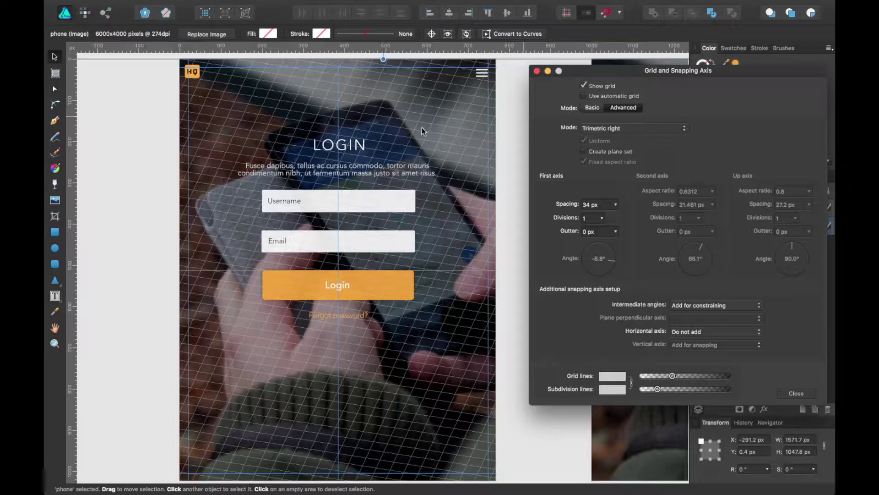
left_click(609, 130)
left_click(610, 121)
left_click(611, 125)
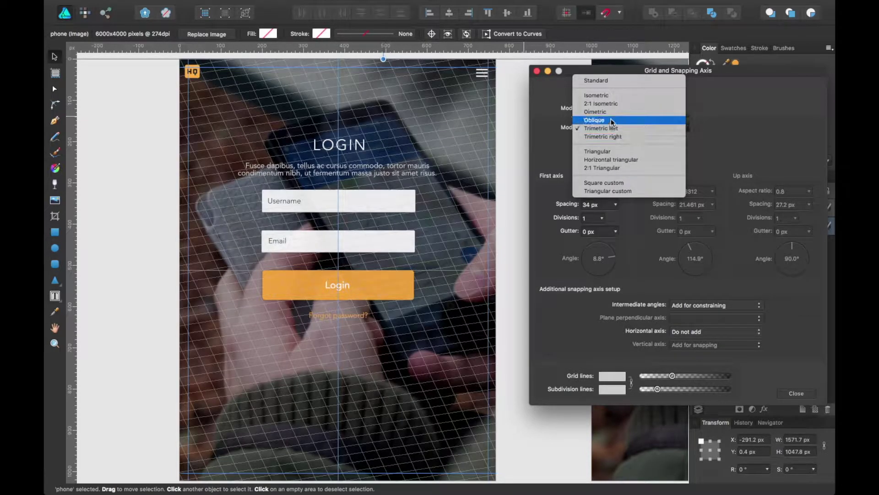
left_click(612, 121)
left_click(606, 125)
left_click(609, 119)
left_click(608, 129)
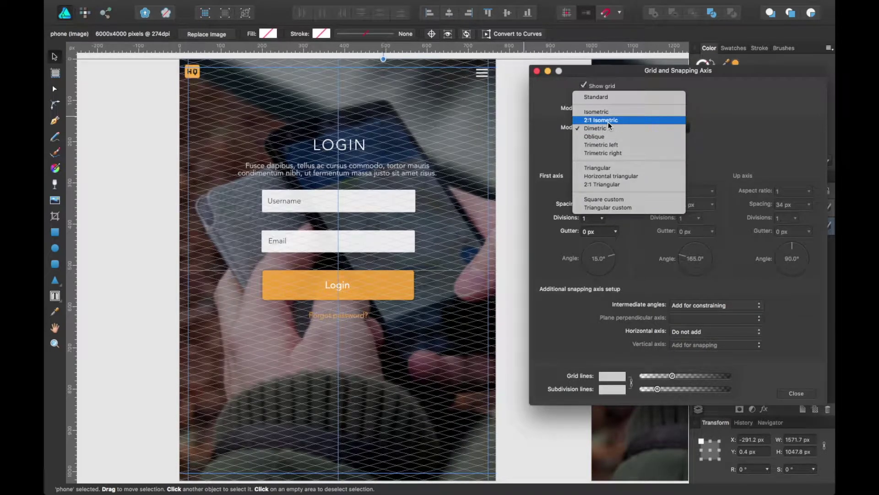
left_click(608, 121)
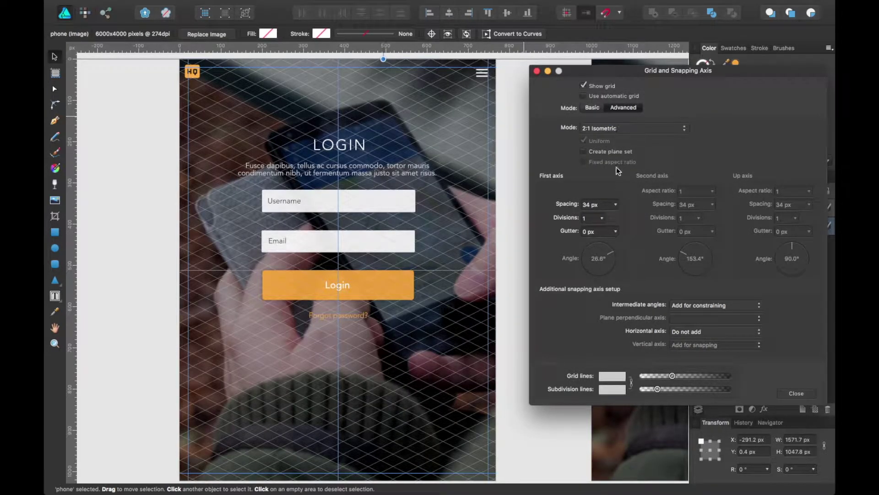
- Set the first axis spacing of the 2:1 Isometric grid to 31 px
left_click(615, 205)
mouse_move(614, 218)
left_mouse_down()
mouse_move(628, 220)
mouse_move(612, 219)
left_mouse_up()
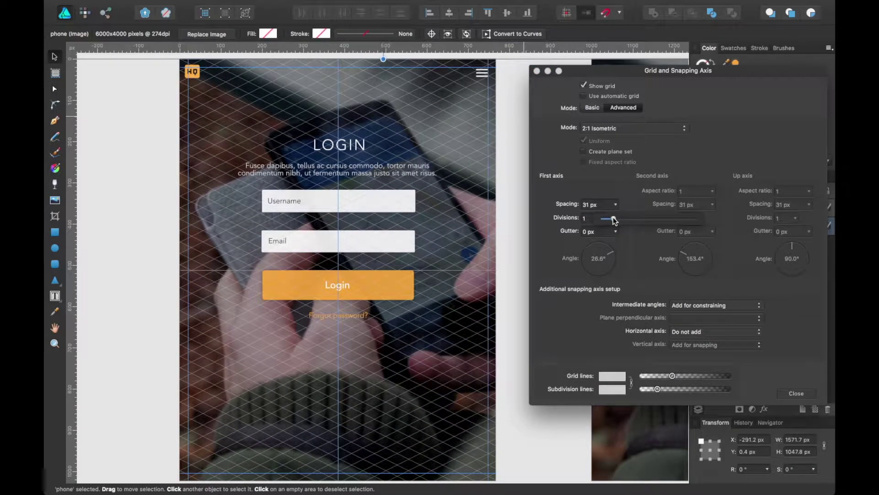
left_click(615, 199)
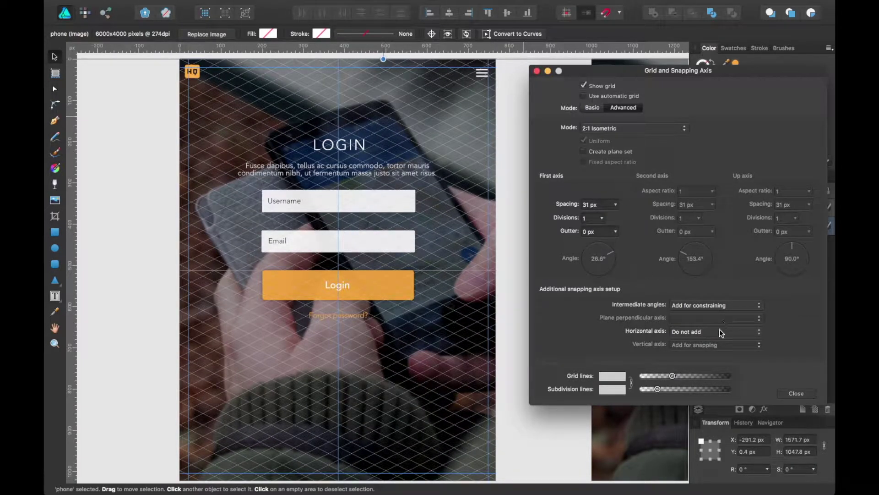
- Colour the grid and subdivision lines green (H 122, S 79, L 47) and set the grid type to Standard
left_click(622, 378)
left_click_drag(662, 314, 692, 334)
left_click(635, 341)
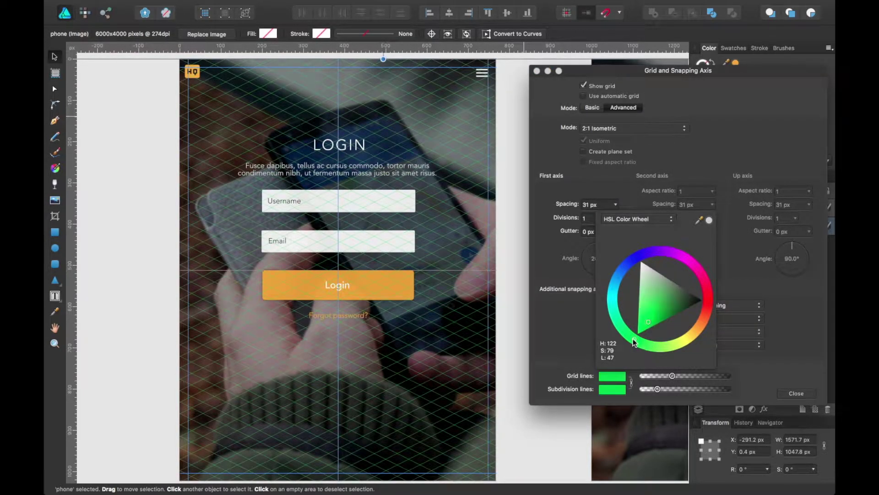
left_click(610, 192)
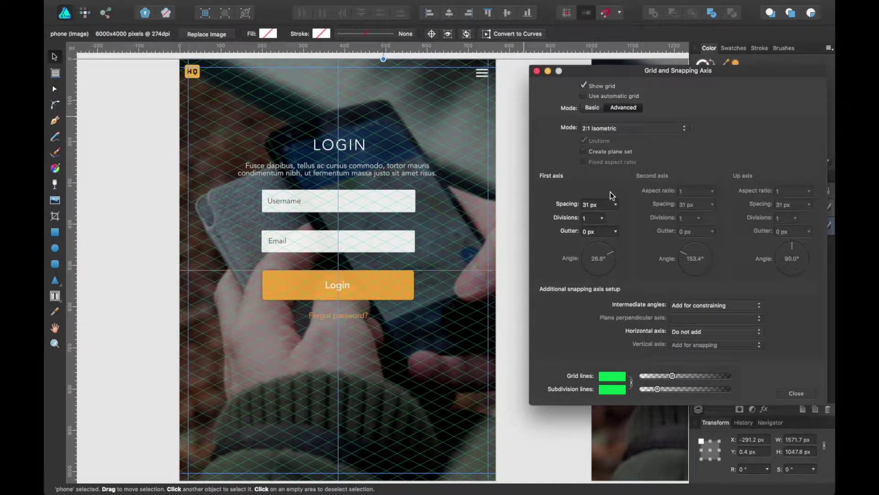
left_click(622, 130)
left_click(622, 109)
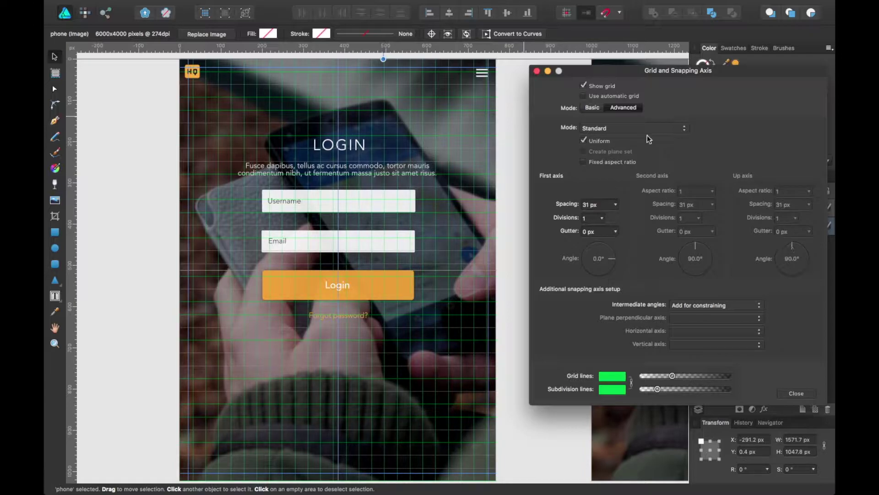
- Try the Fixed aspect ratio option on the Standard grid and review the Intermediate angles choices, keeping Add for constraining
left_click(608, 162)
mouse_move(713, 191)
left_mouse_down()
mouse_move(725, 207)
mouse_move(717, 207)
left_mouse_up()
left_click(584, 161)
left_click(720, 304)
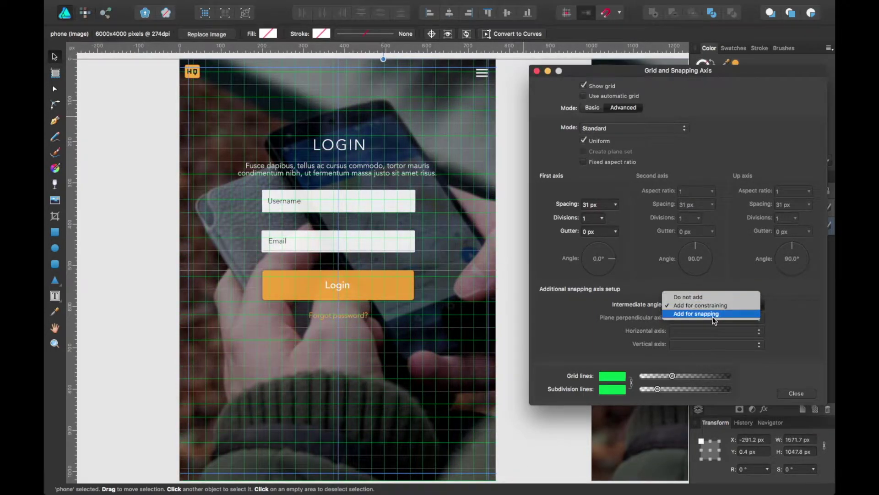
left_click(714, 306)
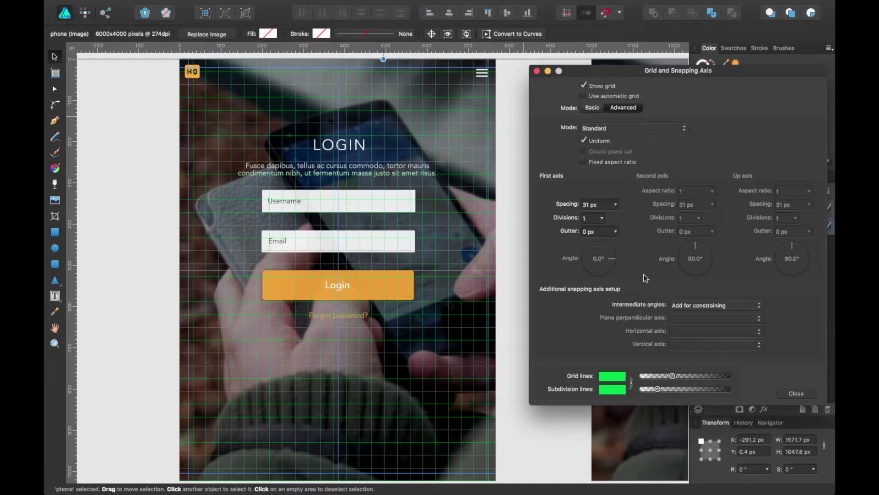
- Turn on the automatic grid, hide the grid and close the grid settings
left_click(599, 95)
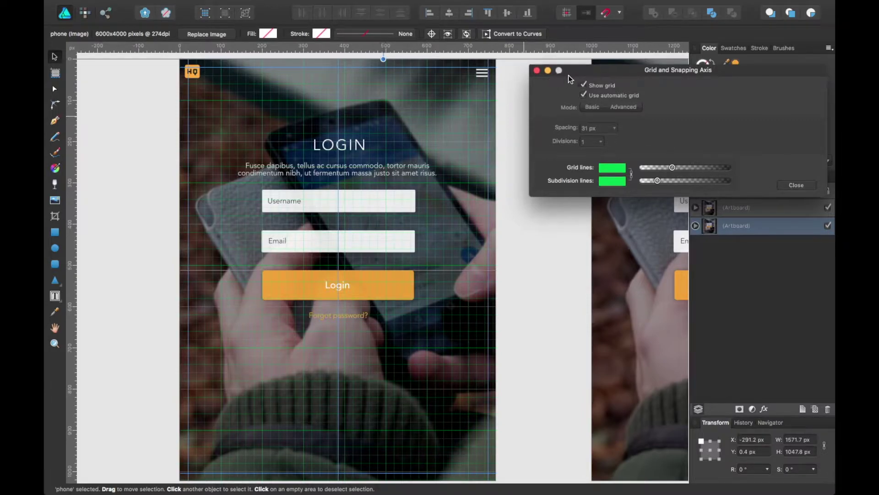
left_click_drag(557, 81, 537, 86)
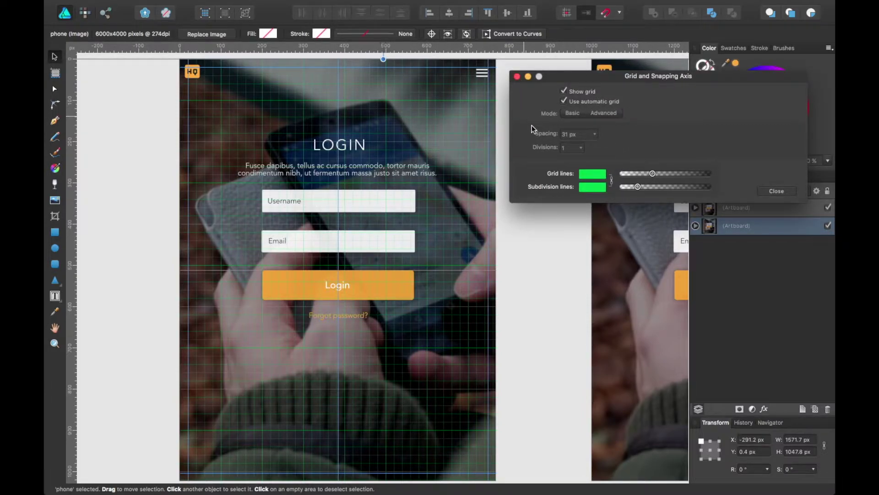
left_click(568, 91)
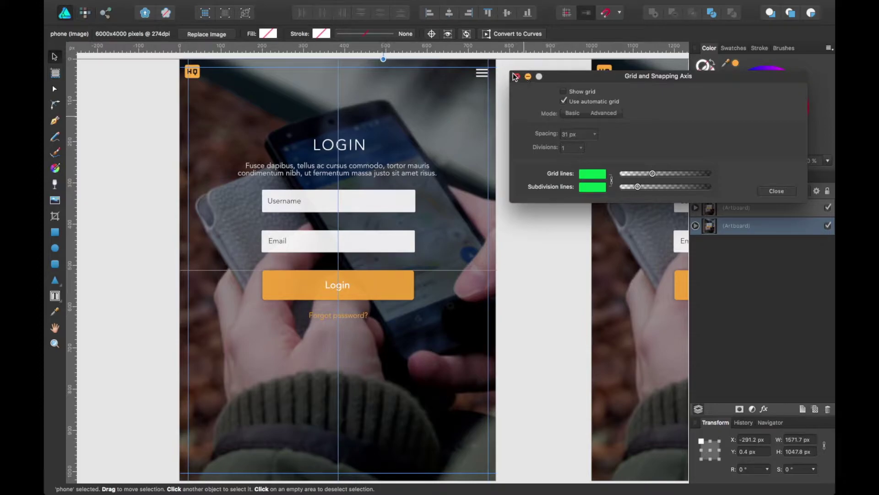
left_click(517, 77)
- Show the grid again and activate the duplicate artboard, then the original, to compare their grids and guides
left_click(522, 124)
left_click_drag(522, 123, 465, 141)
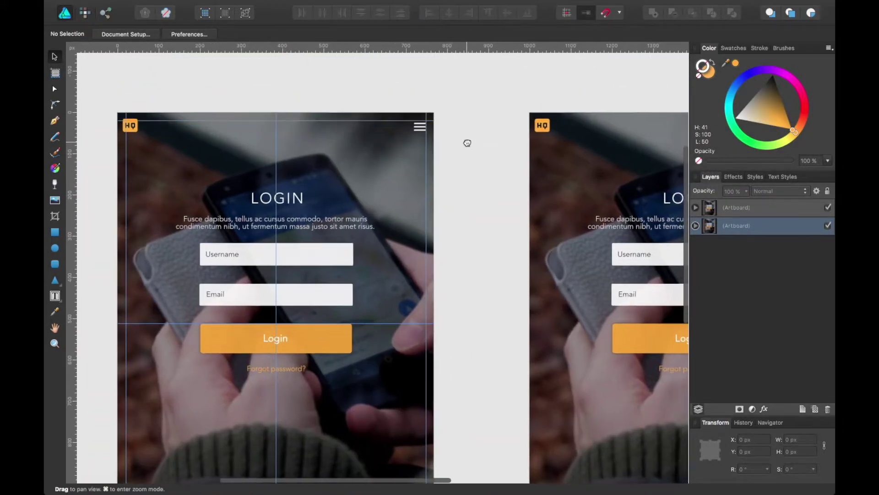
left_click_drag(484, 113, 479, 110)
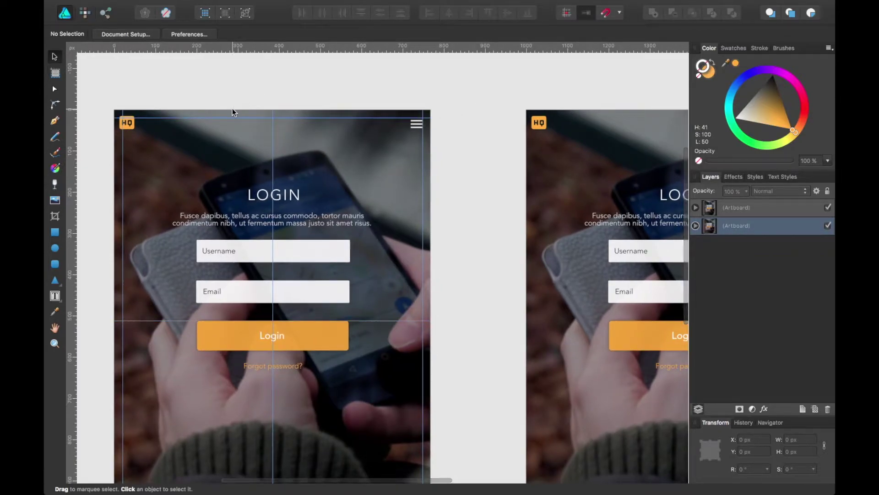
key("super+apostrophe")
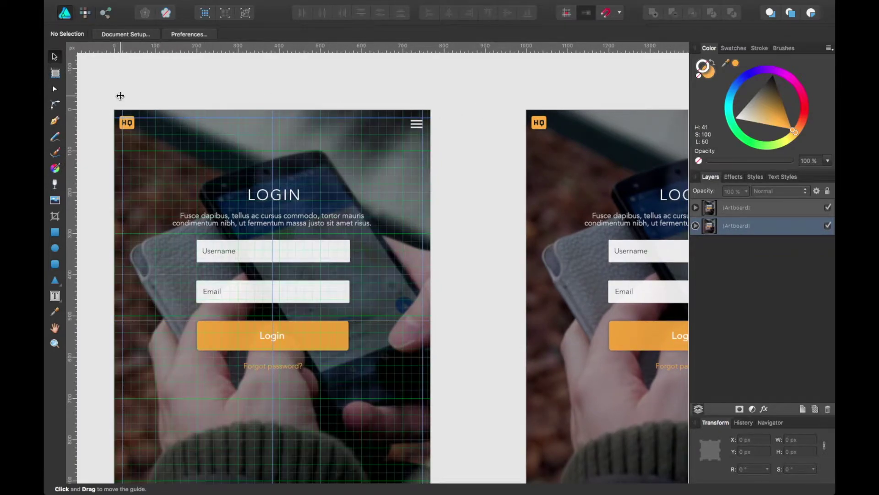
left_click(534, 125)
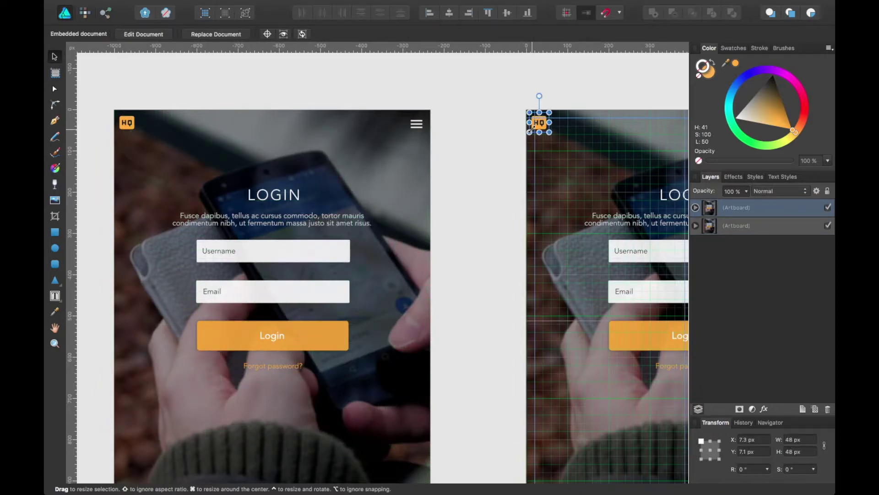
left_click_drag(542, 99, 302, 73)
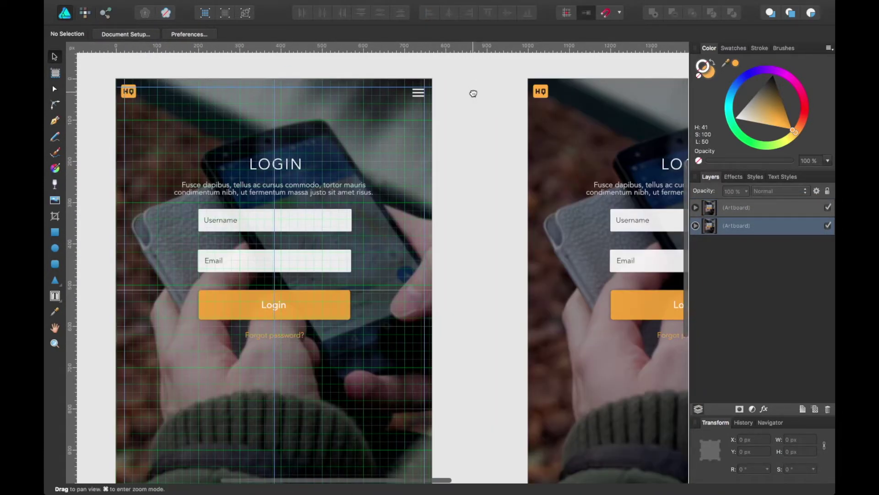
left_click_drag(474, 93, 487, 101)
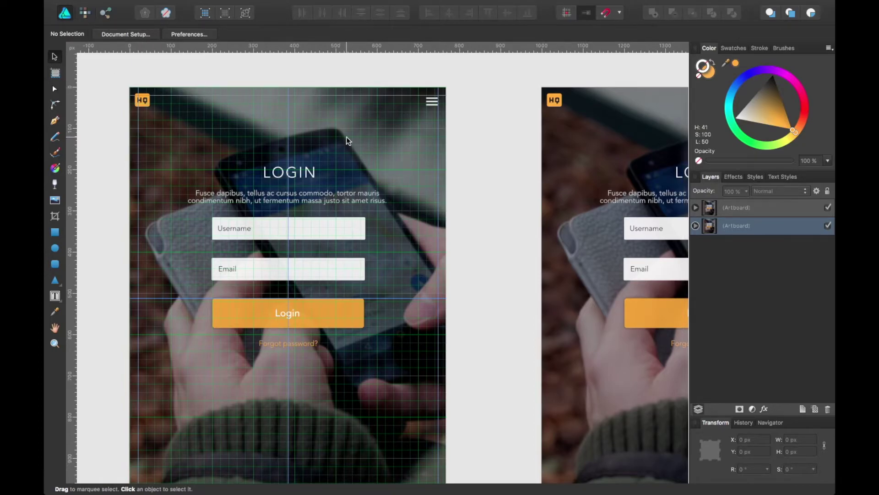
- On the original artboard, move the menu icon to about X 719, Y 20 px and the HQ logo to about X 15, Y 12 px, against the margin guides
left_click(433, 104)
scroll(434, 107, "up", 5)
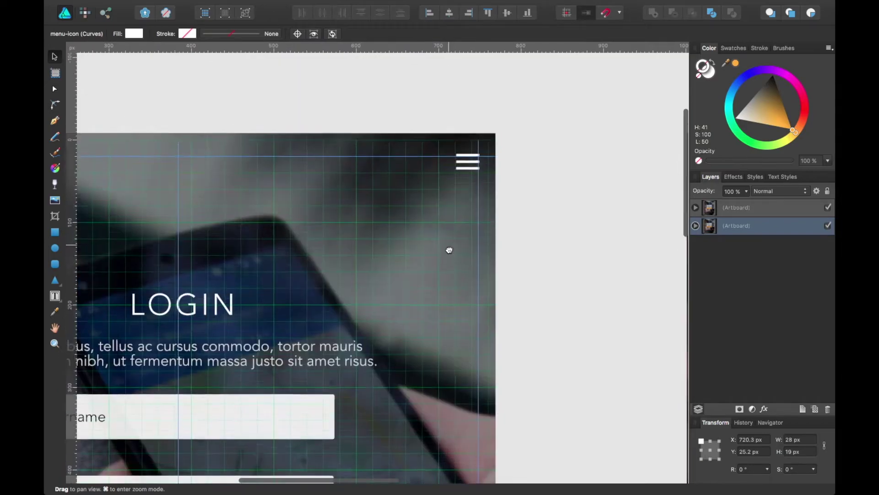
left_click_drag(474, 175, 476, 179)
scroll(623, 208, "left", 10)
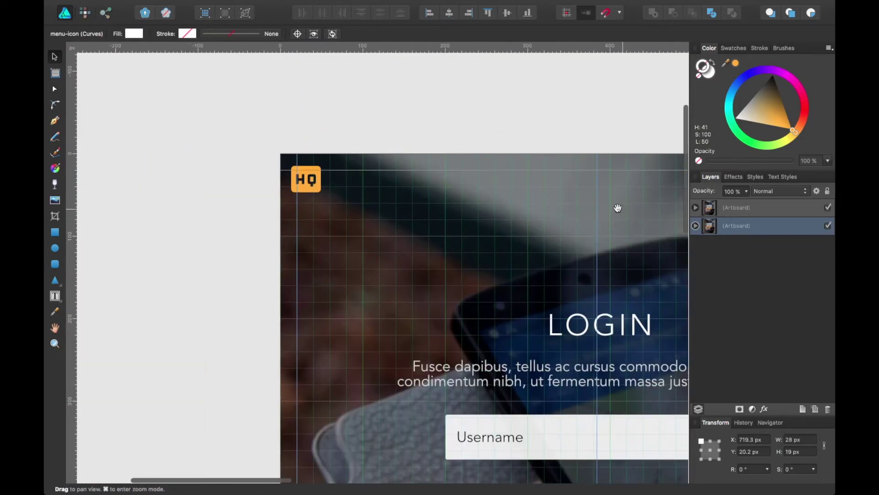
left_click(307, 178)
left_click_drag(308, 182, 315, 185)
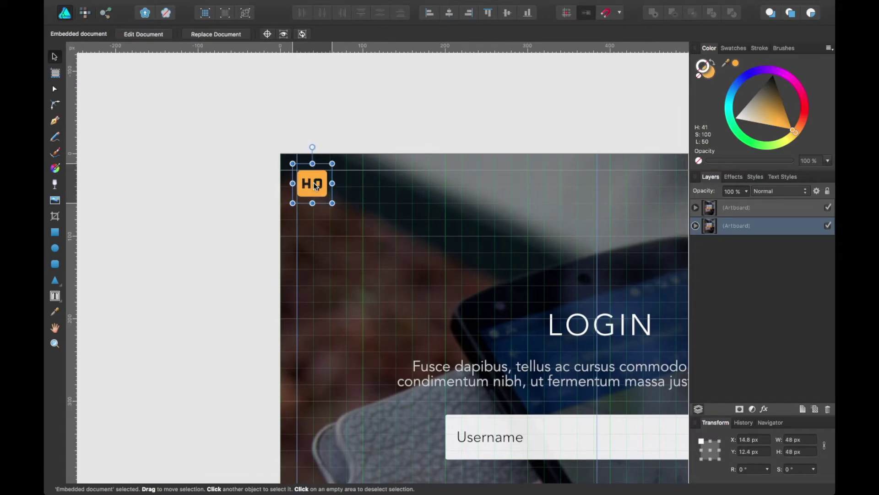
- On the duplicate artboard, move the HQ logo to about X 14, Y 14 px and the menu icon to about X 720, Y 20 px
scroll(314, 185, "right", 20)
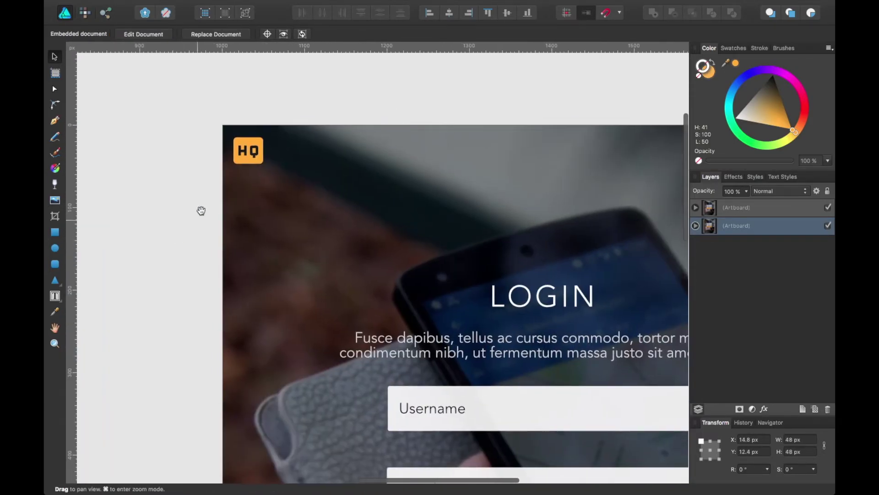
scroll(201, 210, "left", 20)
left_click_drag(260, 164, 262, 155)
scroll(261, 155, "right", 20)
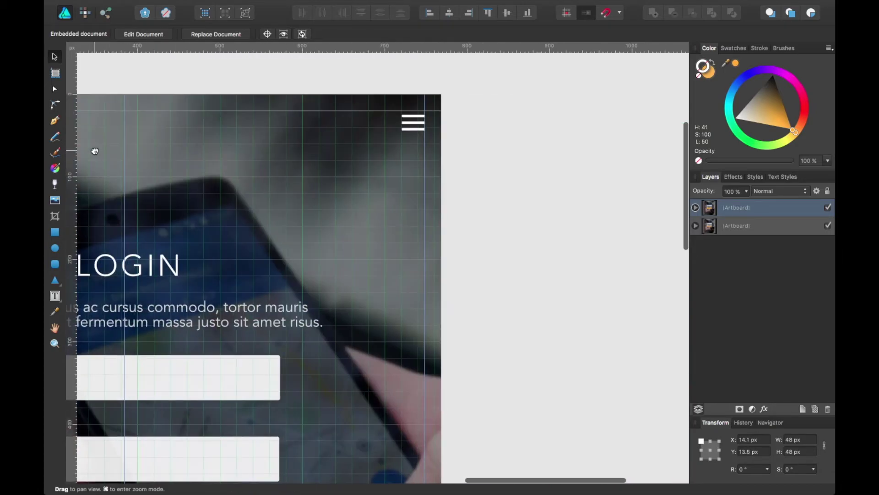
left_click_drag(406, 125, 406, 120)
scroll(406, 120, "left", 20)
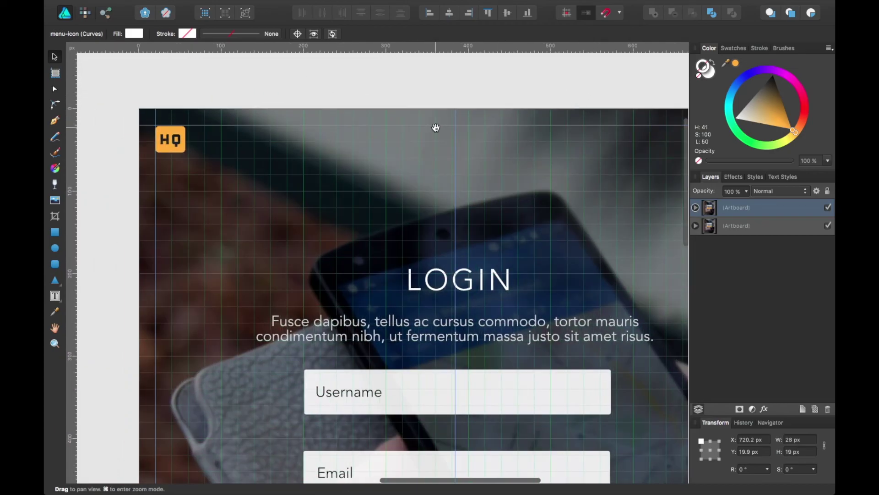